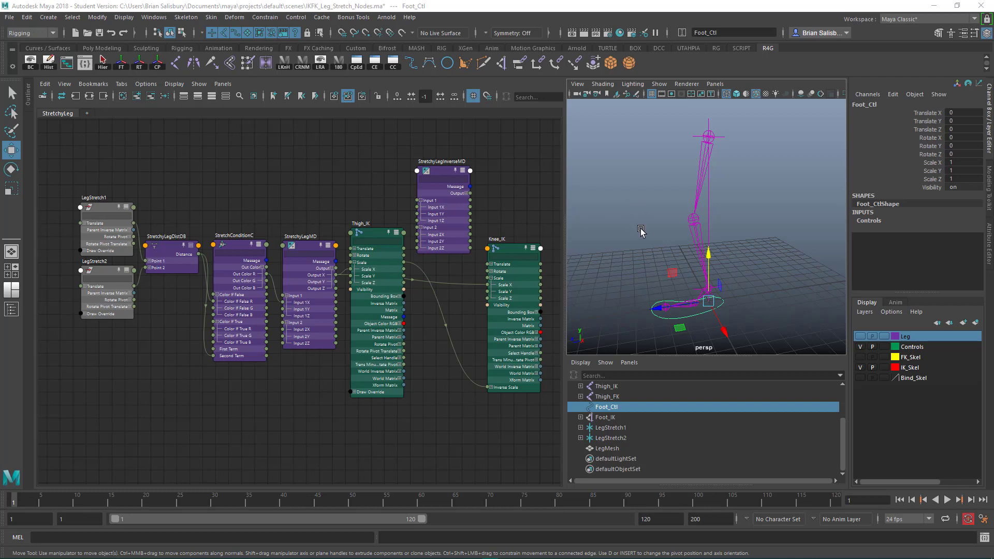
# Lower the foot control about 3.9 units in Y to test the IK leg stretch, and undo the move.
pyautogui.keyDown('alt'); pyautogui.moveTo(644, 231); pyautogui.dragTo(627, 216); pyautogui.keyUp('alt')
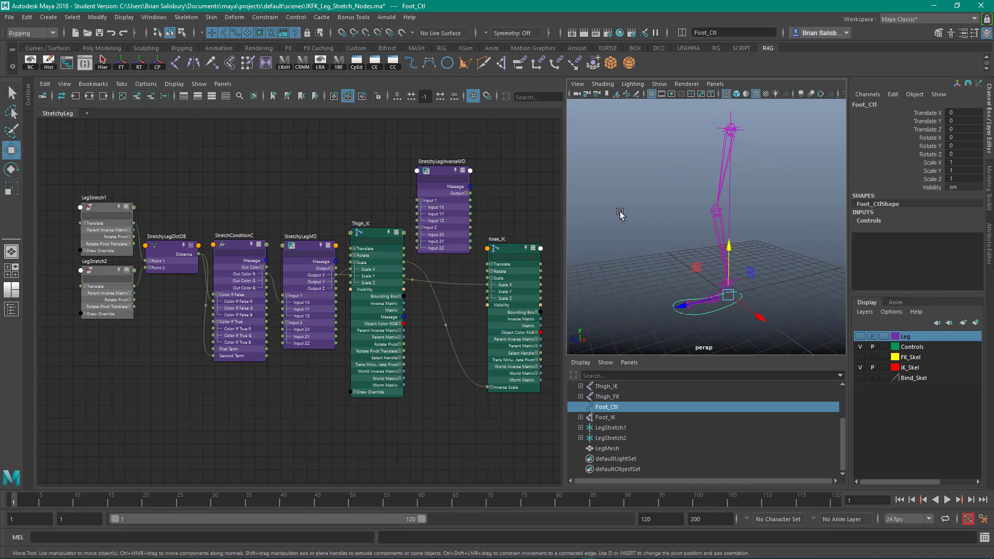
pyautogui.keyDown('alt'); pyautogui.moveTo(628, 217); pyautogui.dragTo(629, 220, button='right'); pyautogui.keyUp('alt')
pyautogui.keyDown('alt'); pyautogui.moveTo(629, 220); pyautogui.dragTo(580, 216); pyautogui.keyUp('alt')
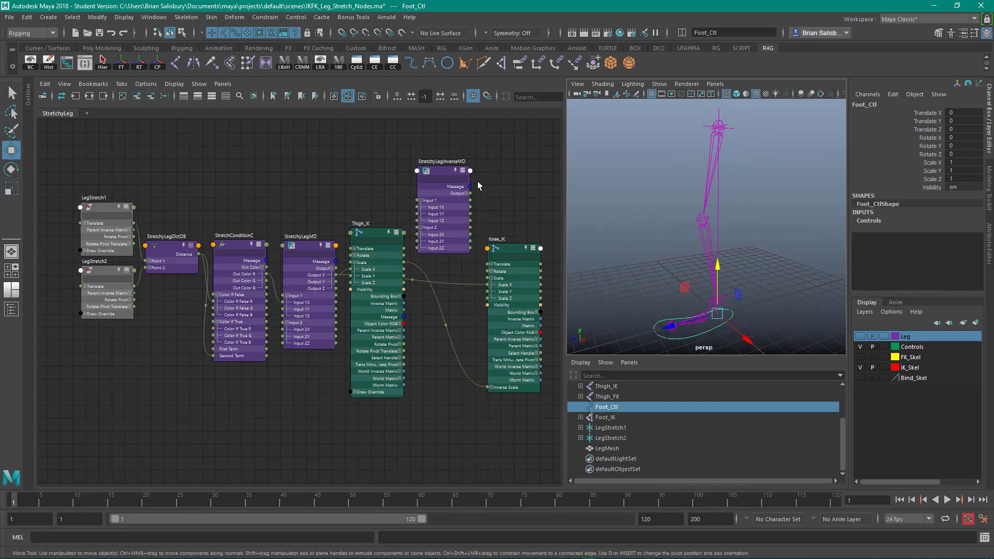
pyautogui.click(648, 224)
pyautogui.moveTo(723, 321); pyautogui.dragTo(733, 336)
pyautogui.moveTo(718, 265); pyautogui.dragTo(756, 330)
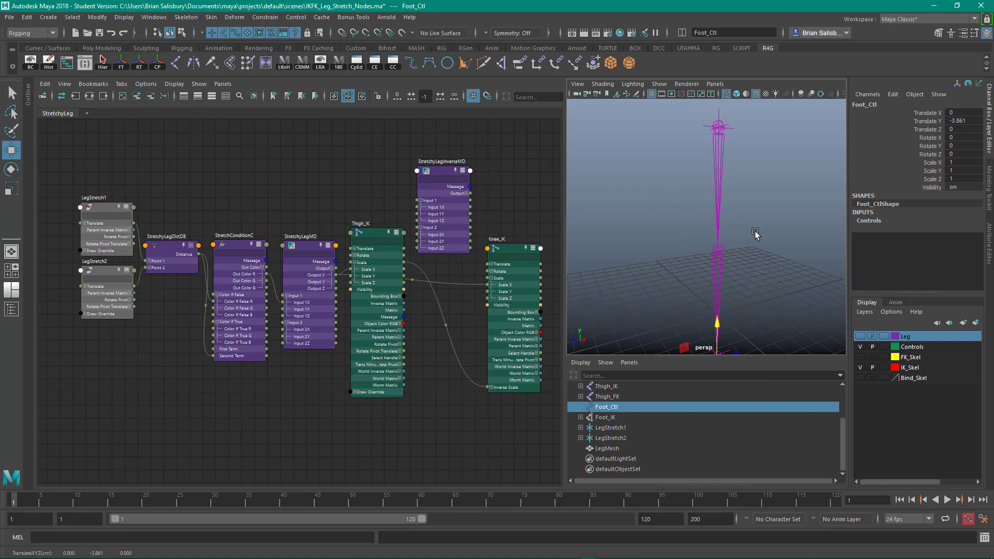
pyautogui.hotkey('ctrl', 'z')
pyautogui.moveTo(762, 226)
pyautogui.keyDown('alt'); pyautogui.mouseDown()
pyautogui.moveTo(740, 217)
pyautogui.moveTo(751, 216)
pyautogui.mouseUp(); pyautogui.keyUp('alt')
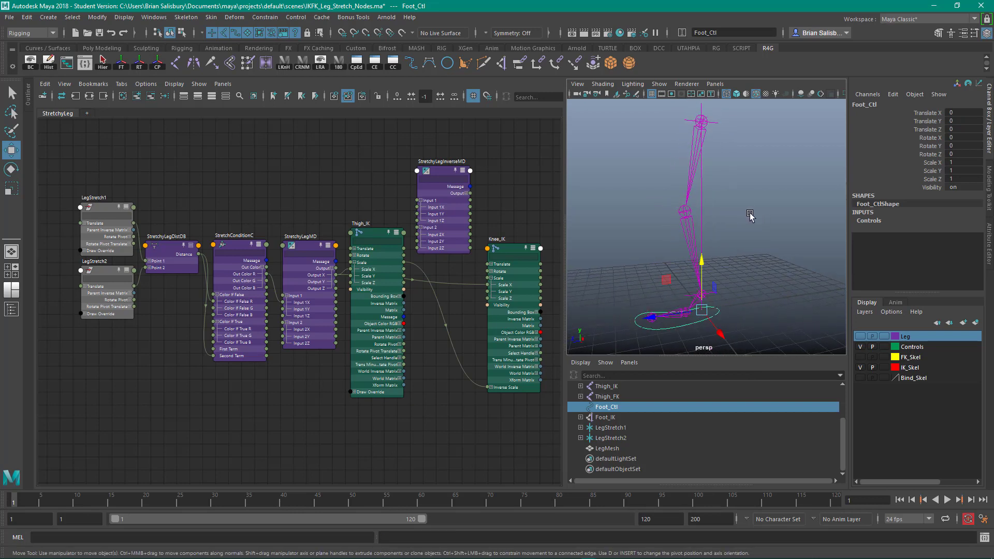
pyautogui.click(749, 216)
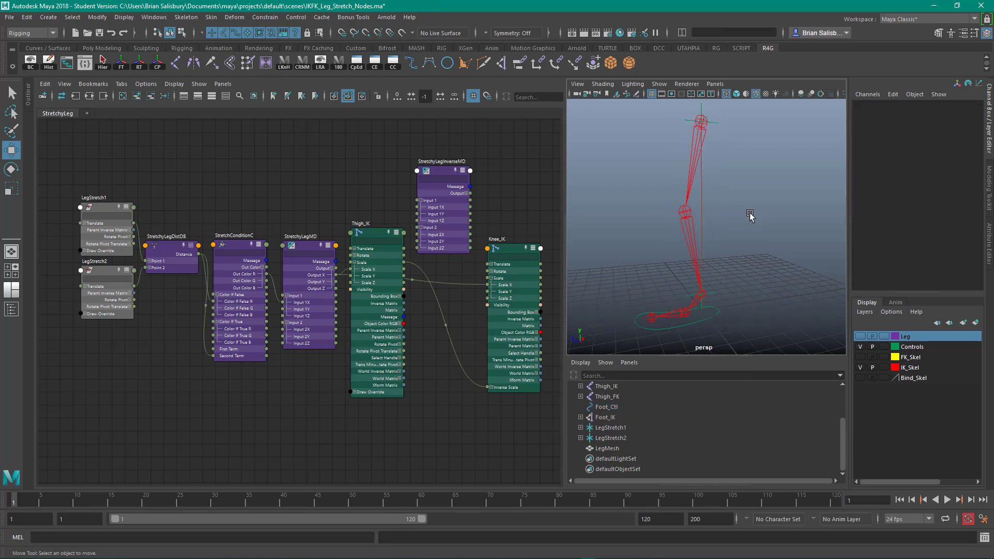
# Lower the foot control about 7.4 units in Y, examine the Thigh_IK joint's scale values, and undo the move.
pyautogui.click(716, 314)
pyautogui.moveTo(708, 261); pyautogui.dragTo(715, 378)
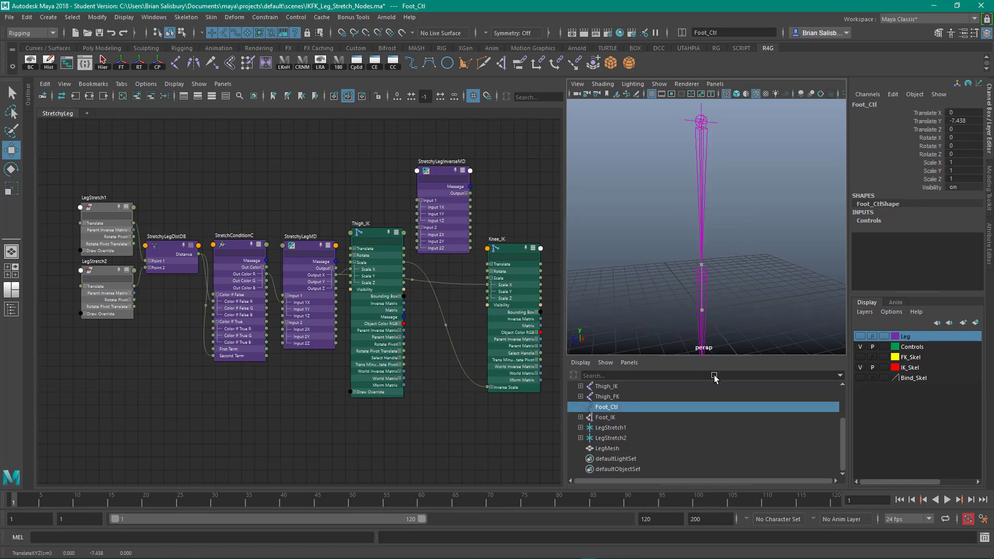
pyautogui.click(707, 140)
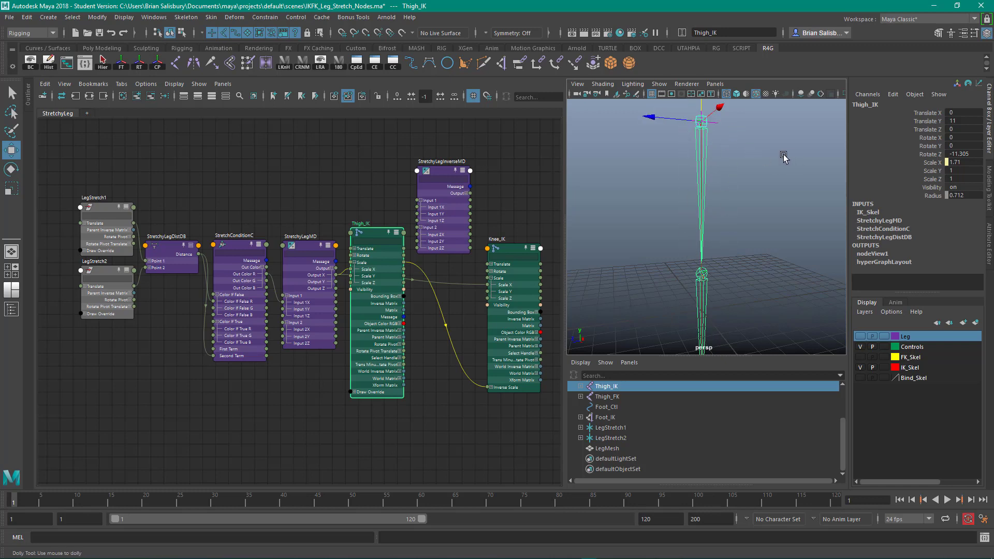
pyautogui.keyDown('alt'); pyautogui.moveTo(788, 159); pyautogui.dragTo(750, 151, button='right'); pyautogui.keyUp('alt')
pyautogui.keyDown('alt'); pyautogui.moveTo(749, 152); pyautogui.dragTo(733, 167); pyautogui.keyUp('alt')
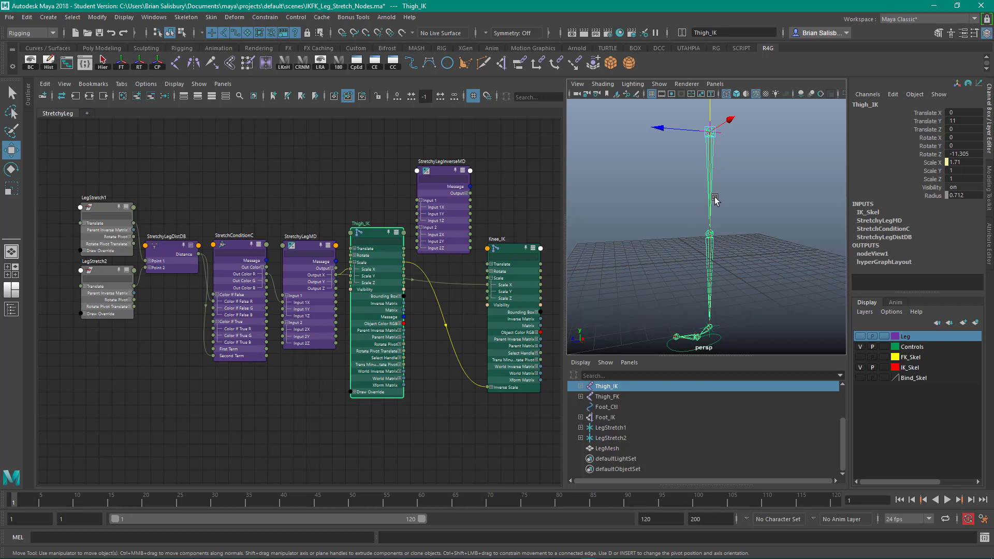
pyautogui.click(639, 179)
pyautogui.hotkey('ctrl', 'z')
pyautogui.hotkey('ctrl', 'z')
pyautogui.hotkey('ctrl', 'z')
pyautogui.click(639, 180)
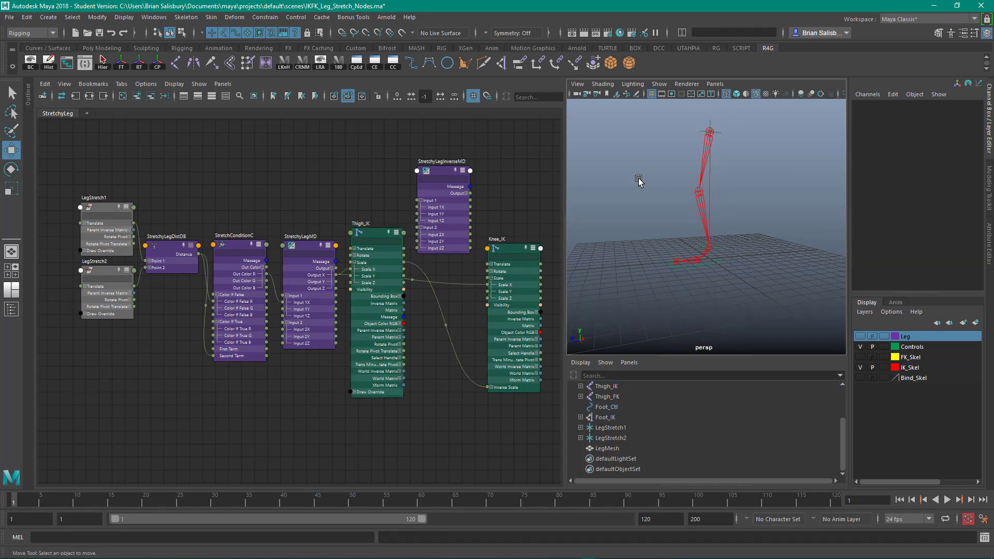
# Connect Thigh_IK's Scale X output to Input 2X of the StretchyLegInverseMD node.
pyautogui.keyDown('alt'); pyautogui.scroll(5, 657, 205); pyautogui.keyUp('alt')
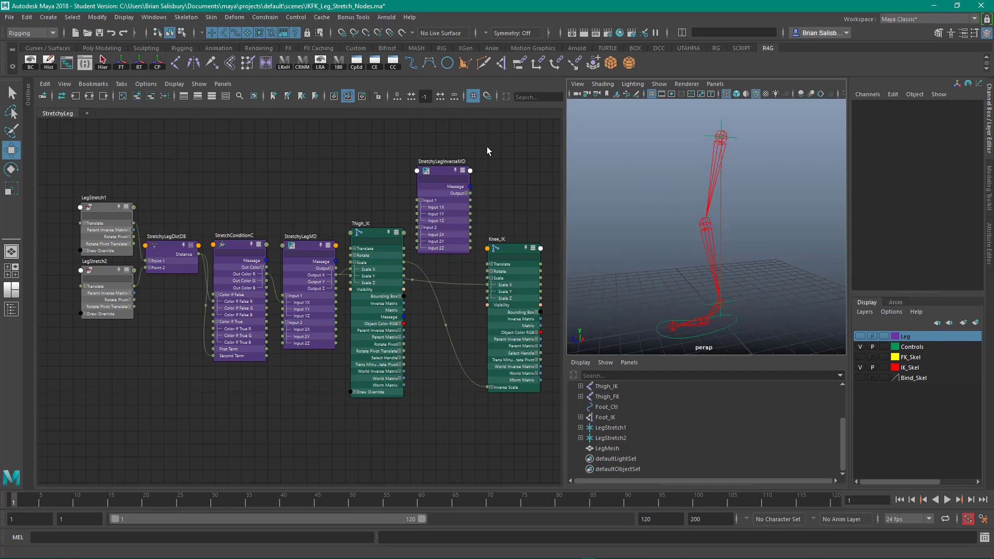
pyautogui.moveTo(436, 172); pyautogui.dragTo(450, 180)
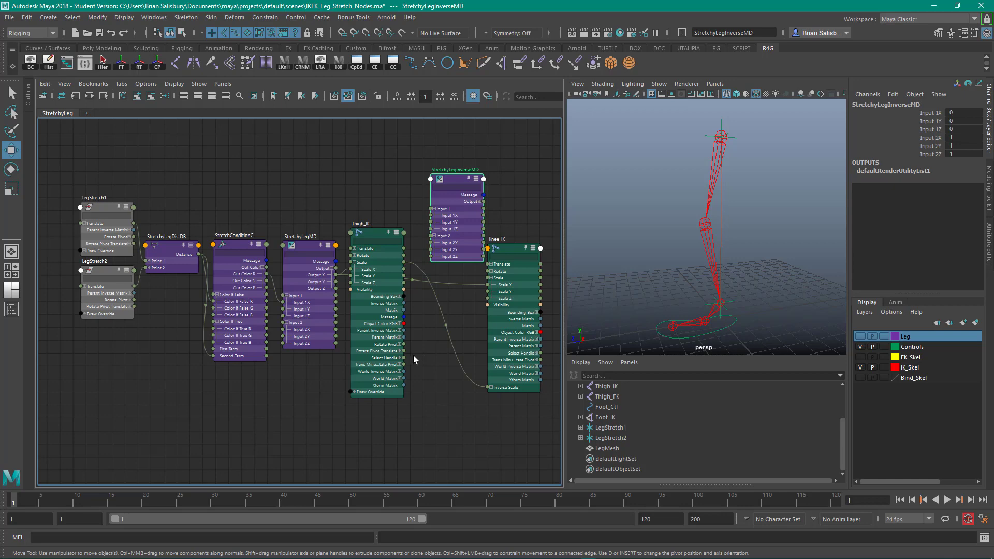
pyautogui.scroll(2, 413, 356)
pyautogui.moveTo(413, 355); pyautogui.dragTo(360, 355, button='middle')
pyautogui.scroll(2, 401, 348)
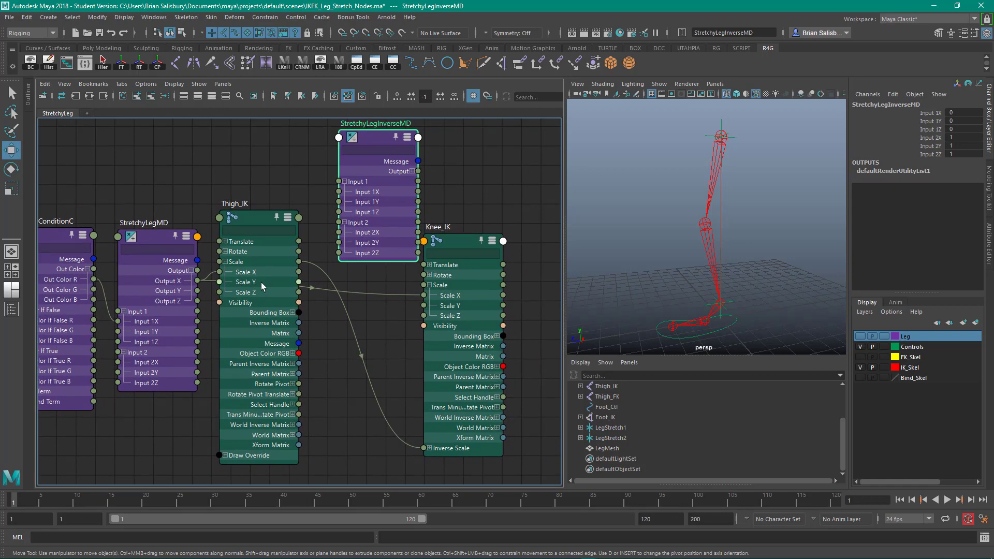
pyautogui.moveTo(253, 214); pyautogui.dragTo(251, 218)
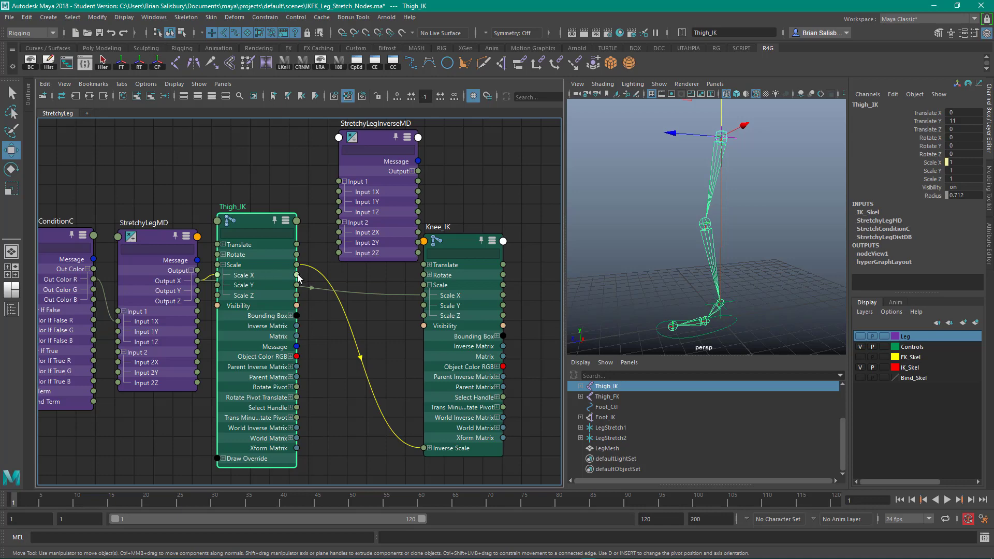
pyautogui.moveTo(297, 275); pyautogui.dragTo(339, 235)
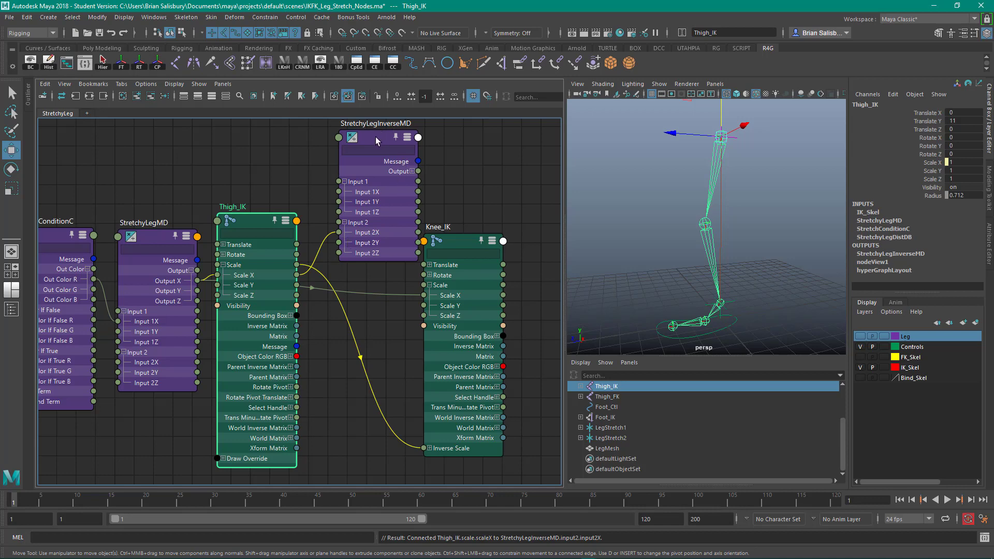
# Set StretchyLegInverseMD's first Input 1 value to 1 and its operation to Divide.
pyautogui.moveTo(375, 138); pyautogui.dragTo(366, 137)
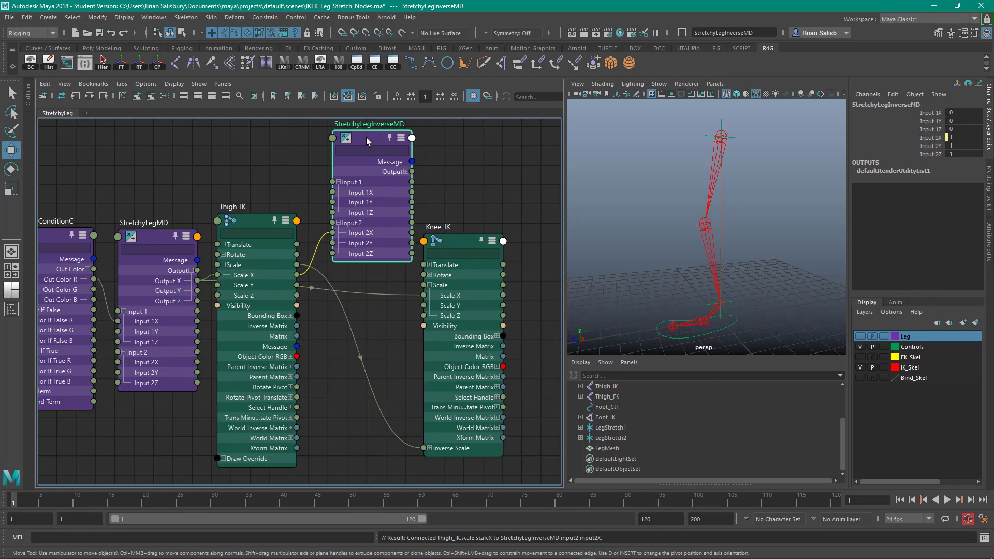
pyautogui.click(990, 248)
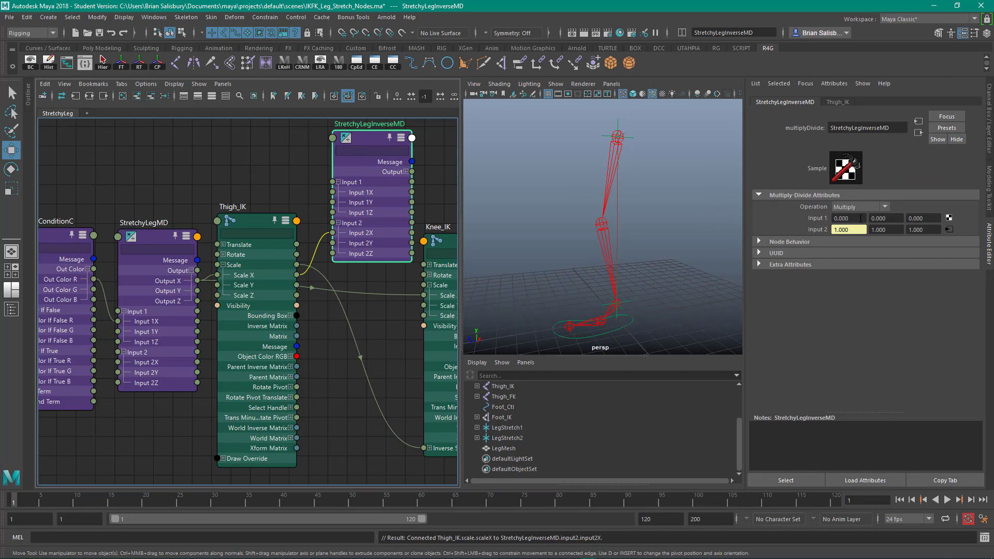
pyautogui.moveTo(862, 218); pyautogui.dragTo(813, 220)
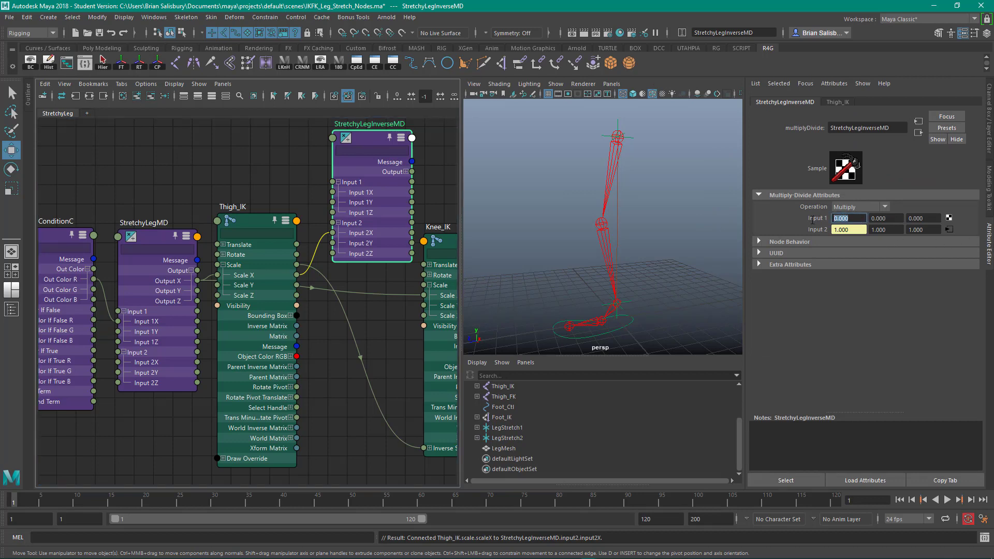
pyautogui.write('10')
pyautogui.press('Return')
pyautogui.click(885, 207)
pyautogui.click(864, 239)
# Lower the foot control about 4.2 units in Y, check StretchyLegInverseMD's input values, and undo the move.
pyautogui.moveTo(630, 319); pyautogui.dragTo(629, 337)
pyautogui.moveTo(618, 272); pyautogui.dragTo(626, 335)
pyautogui.click(365, 143)
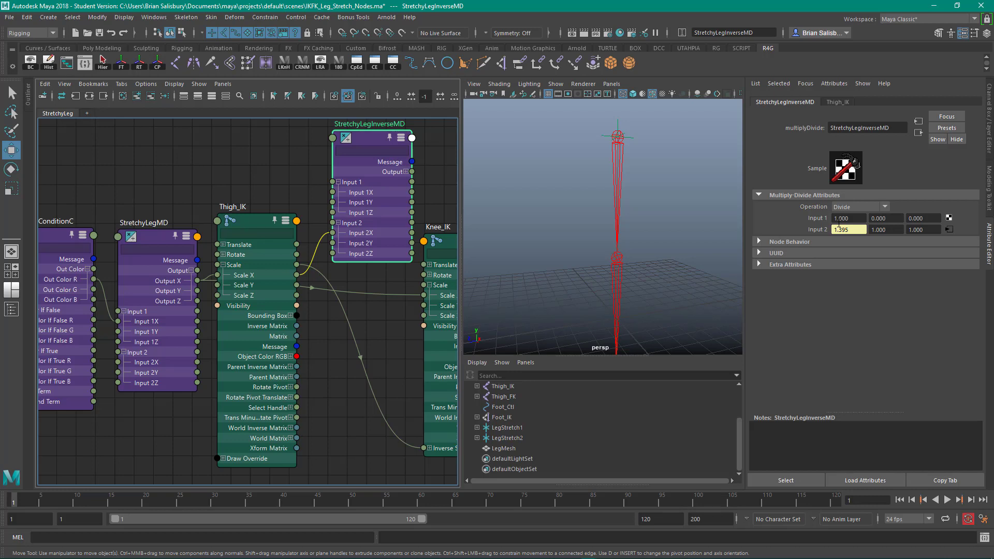
pyautogui.click(662, 201)
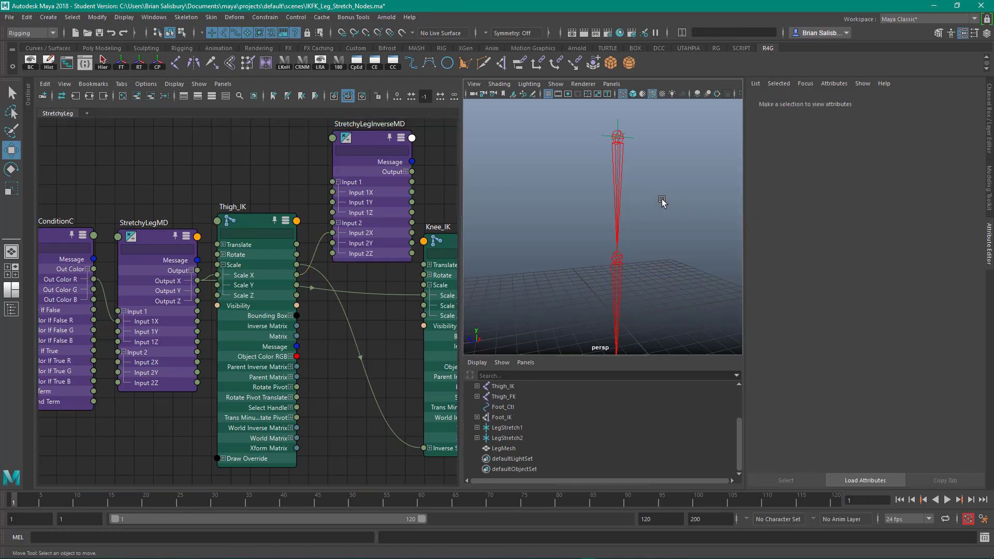
pyautogui.hotkey('ctrl', 'z')
pyautogui.hotkey('ctrl', 'z')
pyautogui.hotkey('ctrl', 'z')
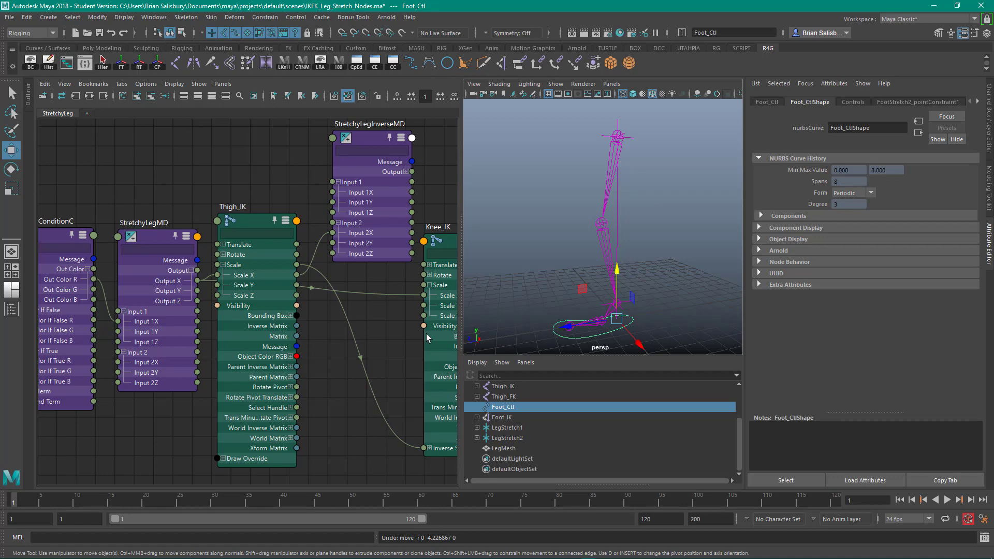
# Expand StretchyLegInverseMD's outputs and connect Output X to Thigh_IK's Scale Y and Scale Z.
pyautogui.moveTo(362, 327); pyautogui.dragTo(307, 330, button='middle')
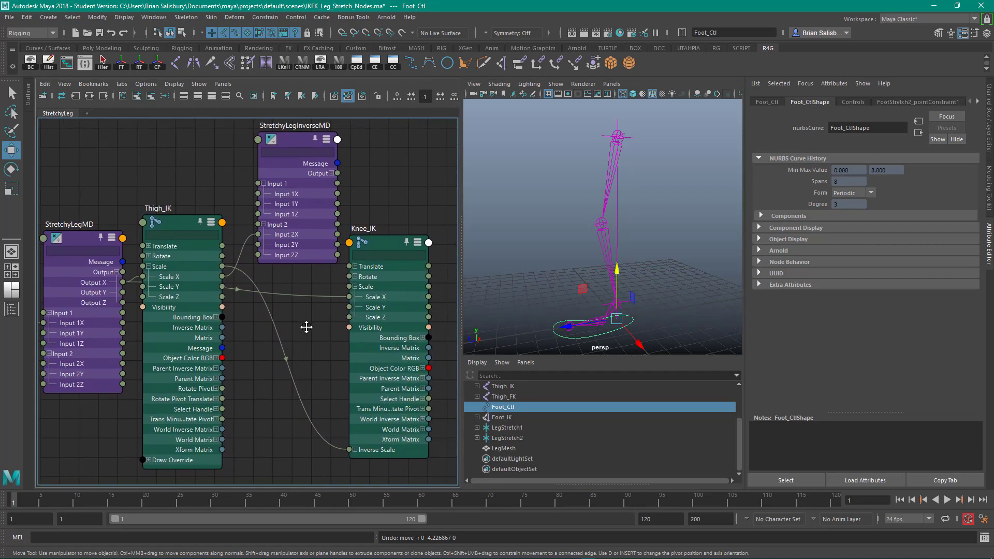
pyautogui.keyDown('alt'); pyautogui.moveTo(306, 330); pyautogui.dragTo(307, 331, button='right'); pyautogui.keyUp('alt')
pyautogui.keyDown('alt'); pyautogui.moveTo(307, 334); pyautogui.dragTo(274, 351, button='middle'); pyautogui.keyUp('alt')
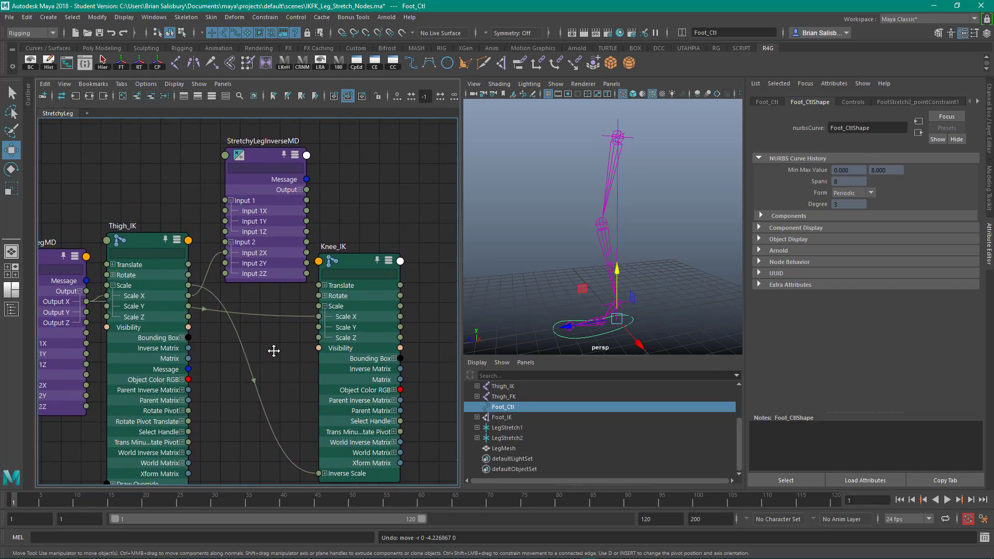
pyautogui.moveTo(272, 154); pyautogui.dragTo(266, 153)
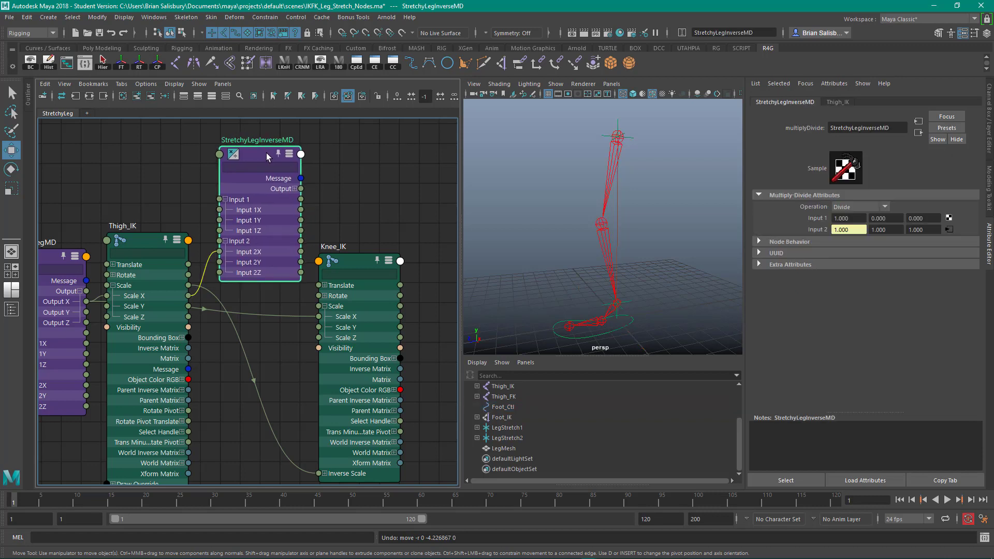
pyautogui.click(294, 189)
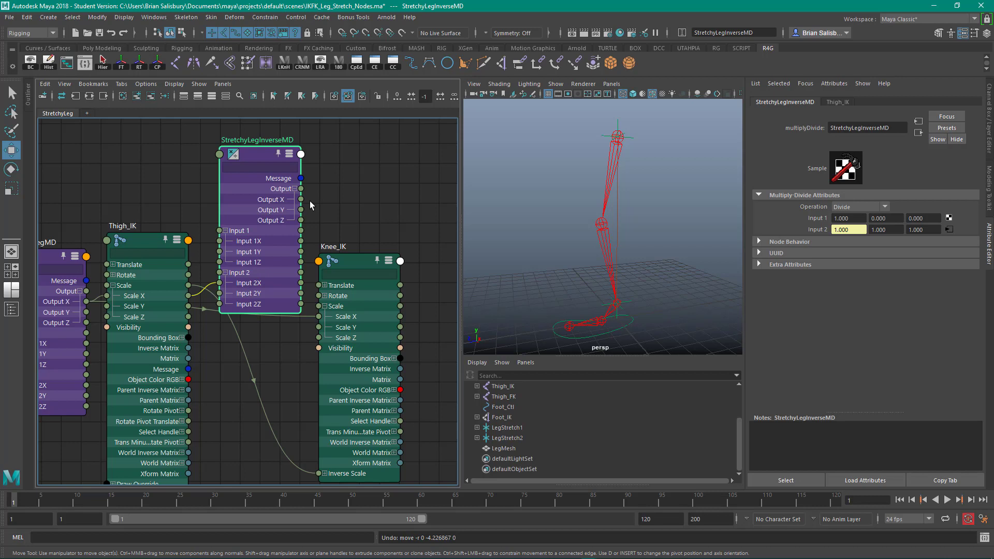
pyautogui.moveTo(347, 257); pyautogui.dragTo(357, 261)
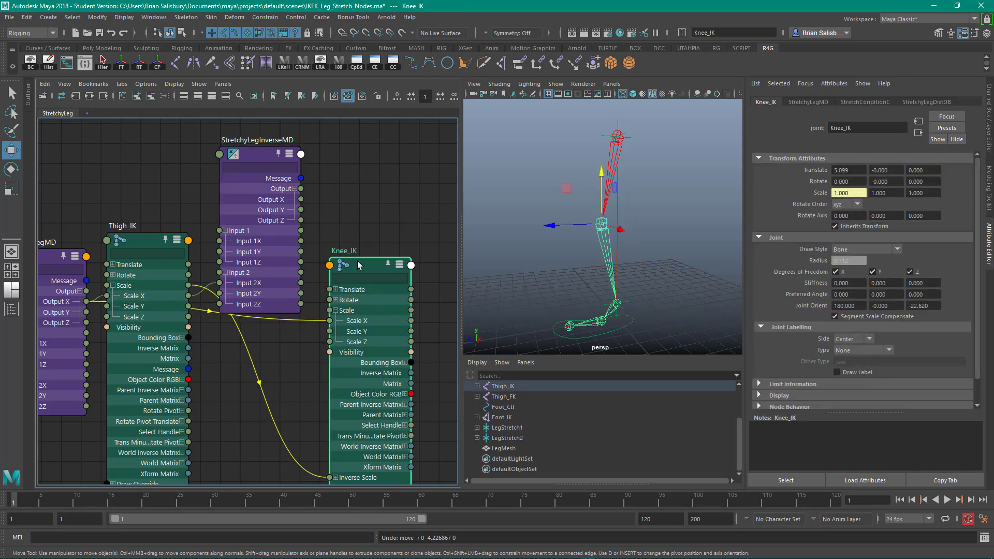
pyautogui.moveTo(137, 241); pyautogui.dragTo(141, 241)
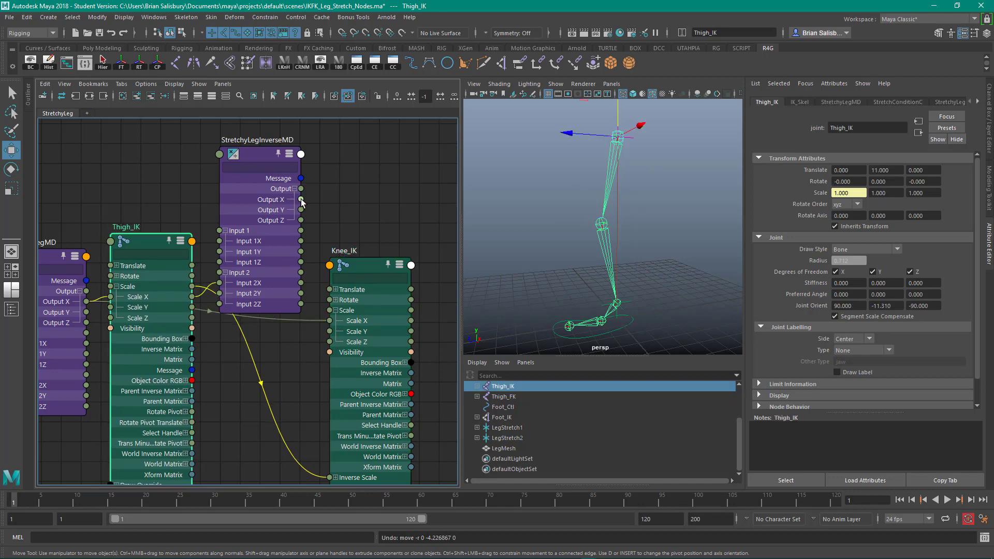
pyautogui.moveTo(300, 200); pyautogui.dragTo(113, 307)
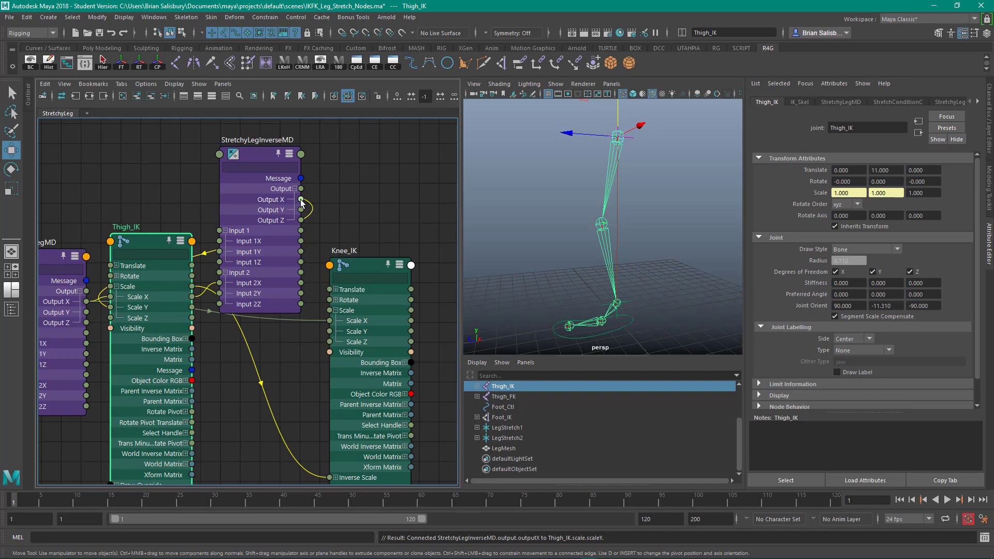
pyautogui.moveTo(301, 201); pyautogui.dragTo(109, 317)
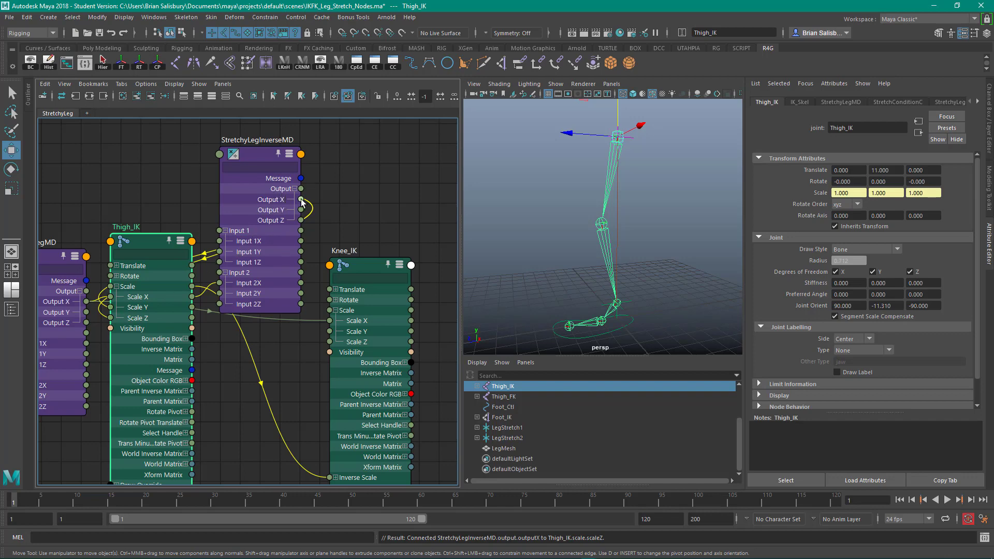
# Connect StretchyLegInverseMD's Output X to Knee_IK's Scale Y and Scale Z.
pyautogui.moveTo(302, 201); pyautogui.dragTo(330, 332)
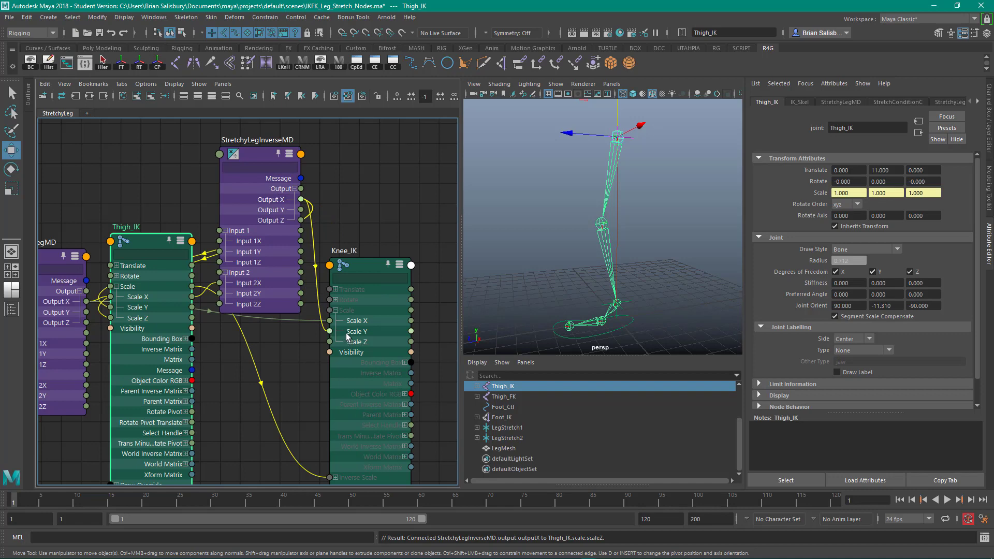
pyautogui.moveTo(347, 337); pyautogui.dragTo(347, 337)
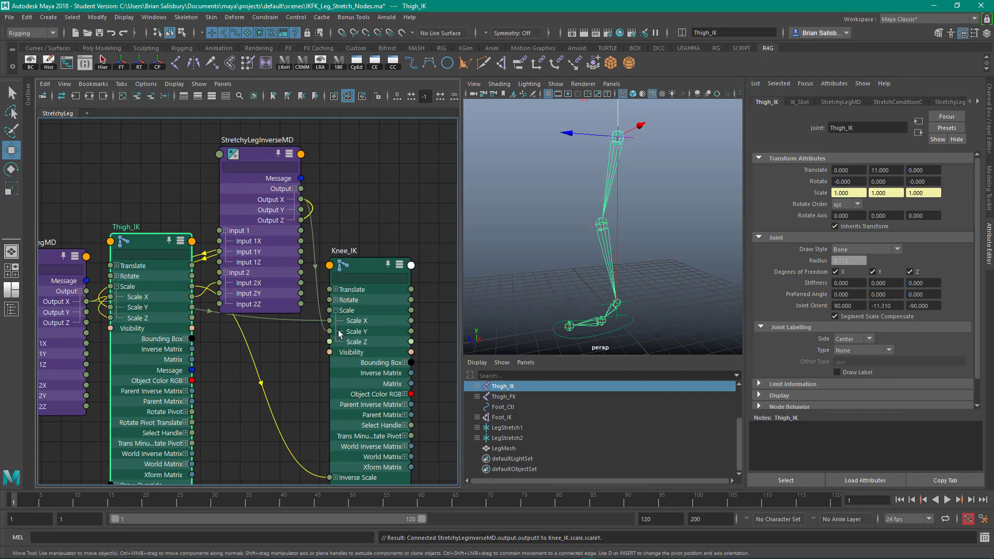
pyautogui.moveTo(301, 199); pyautogui.dragTo(330, 342)
pyautogui.click(363, 186)
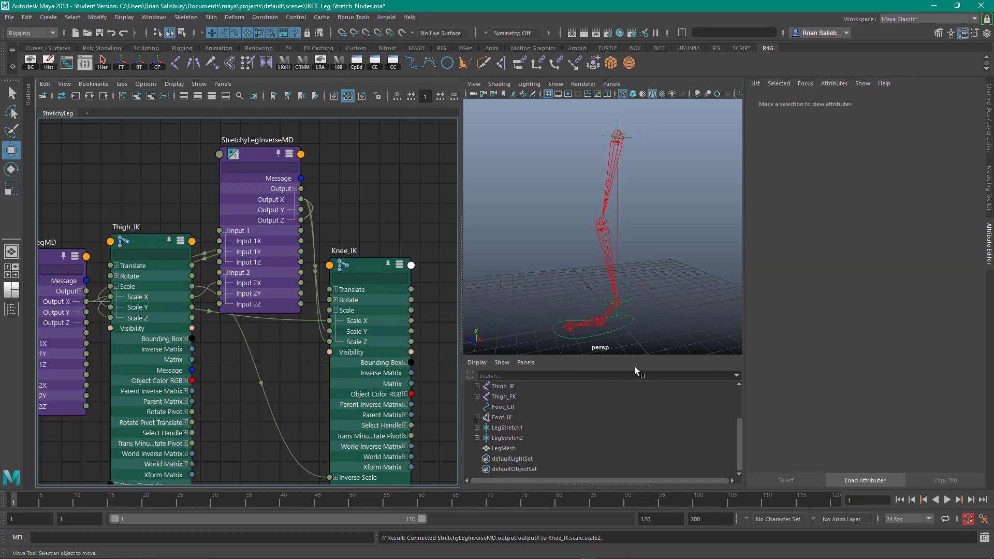
# Lower the foot control about 5.2 units in Y and check the Thigh_IK joint's scale values in all axes.
pyautogui.click(623, 332)
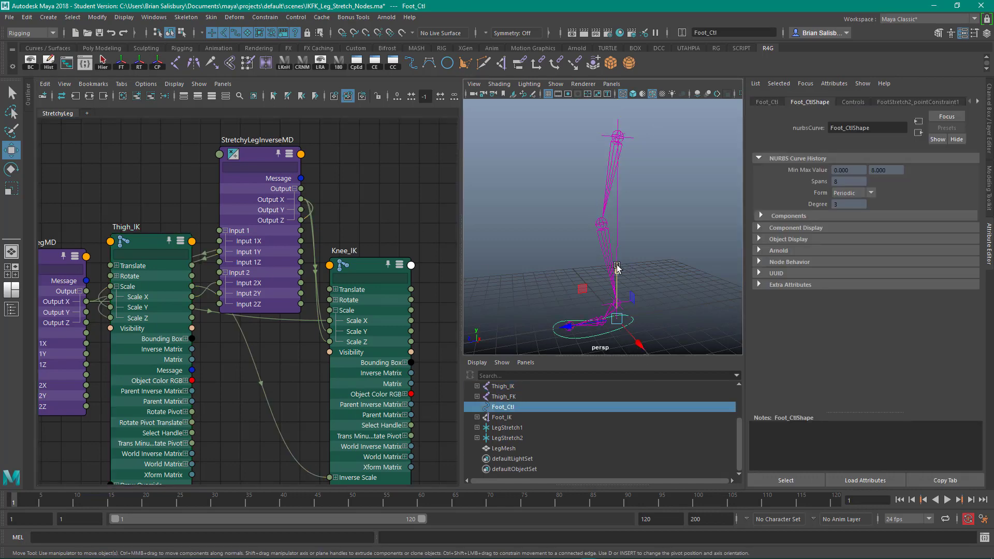
pyautogui.moveTo(617, 268); pyautogui.dragTo(630, 348)
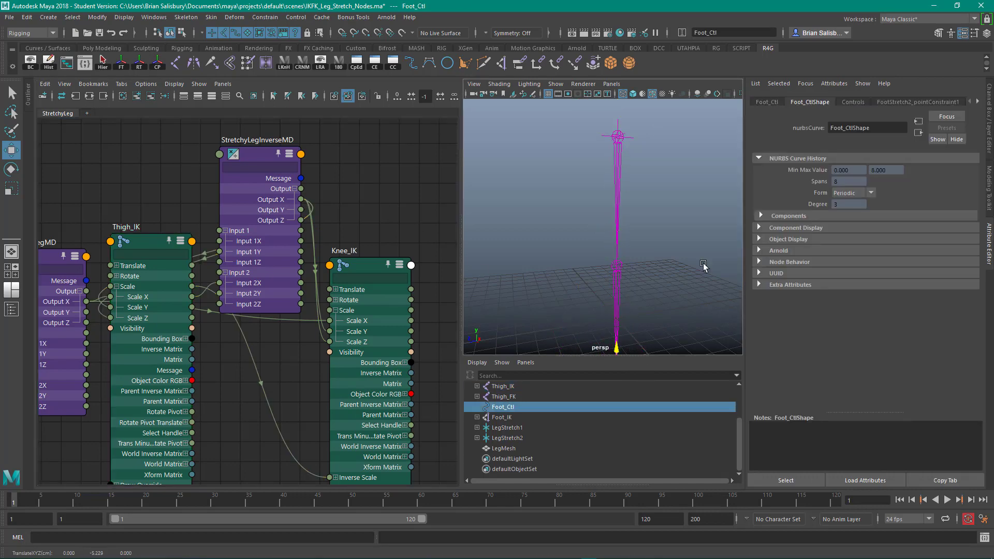
pyautogui.click(989, 128)
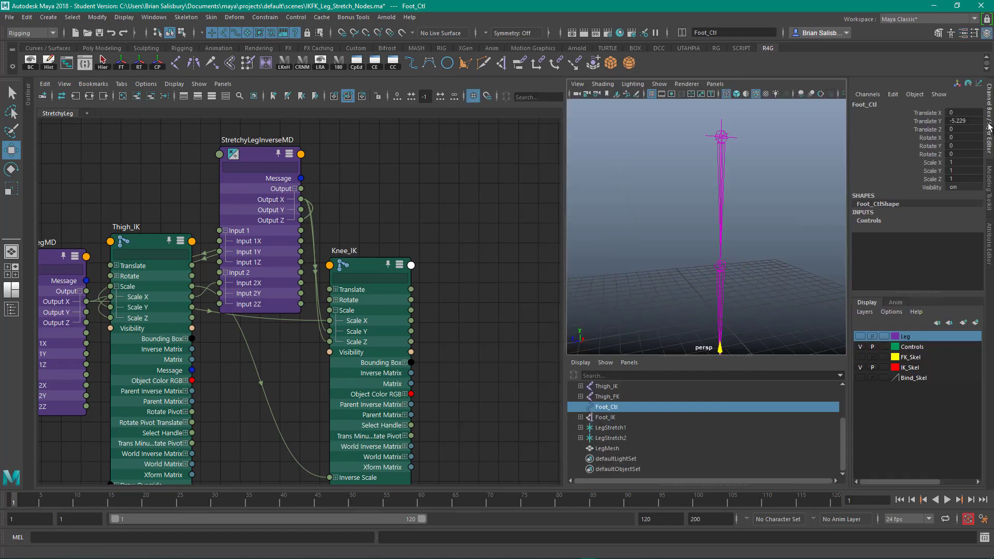
pyautogui.click(718, 157)
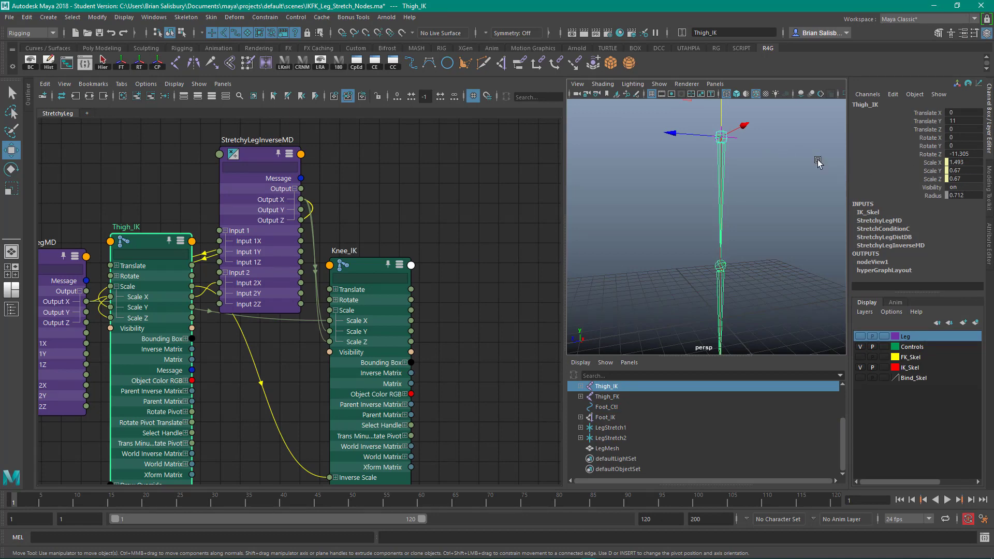
# Select the foot control and undo its last downward move.
pyautogui.moveTo(832, 202)
pyautogui.keyDown('alt'); pyautogui.mouseDown(button='right')
pyautogui.moveTo(827, 161)
pyautogui.moveTo(817, 158)
pyautogui.moveTo(814, 200)
pyautogui.mouseUp(button='right'); pyautogui.keyUp('alt')
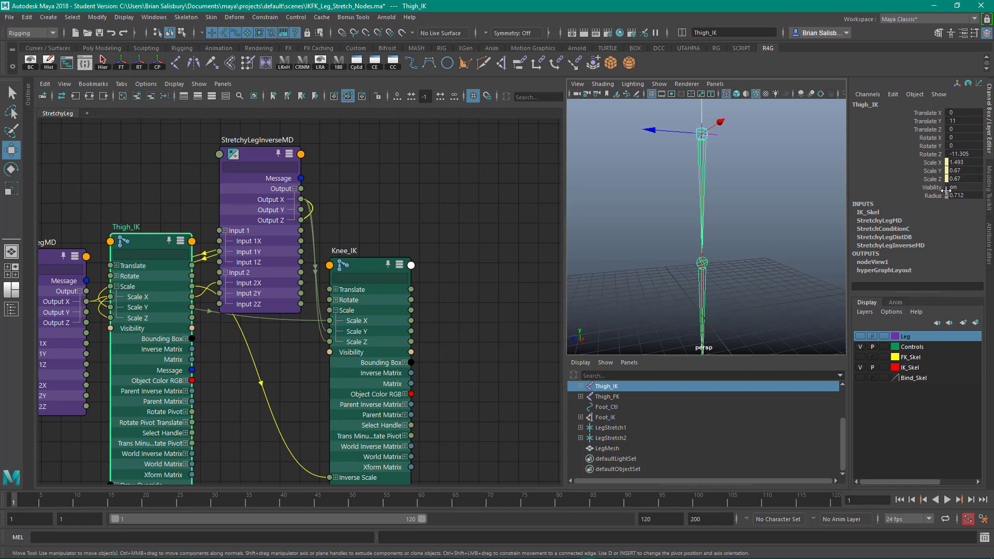
pyautogui.keyDown('alt'); pyautogui.moveTo(833, 193); pyautogui.dragTo(785, 201, button='right'); pyautogui.keyUp('alt')
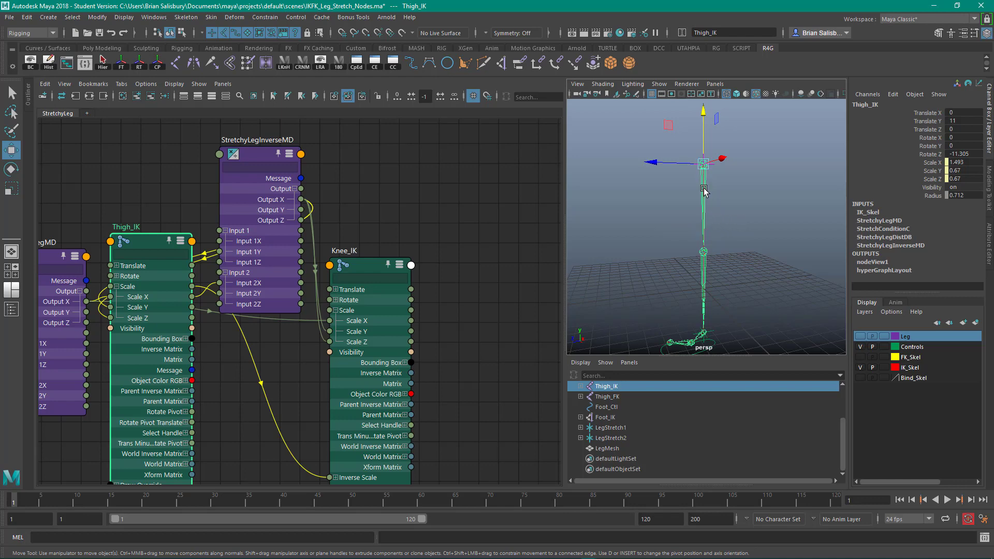
pyautogui.click(757, 272)
pyautogui.click(714, 346)
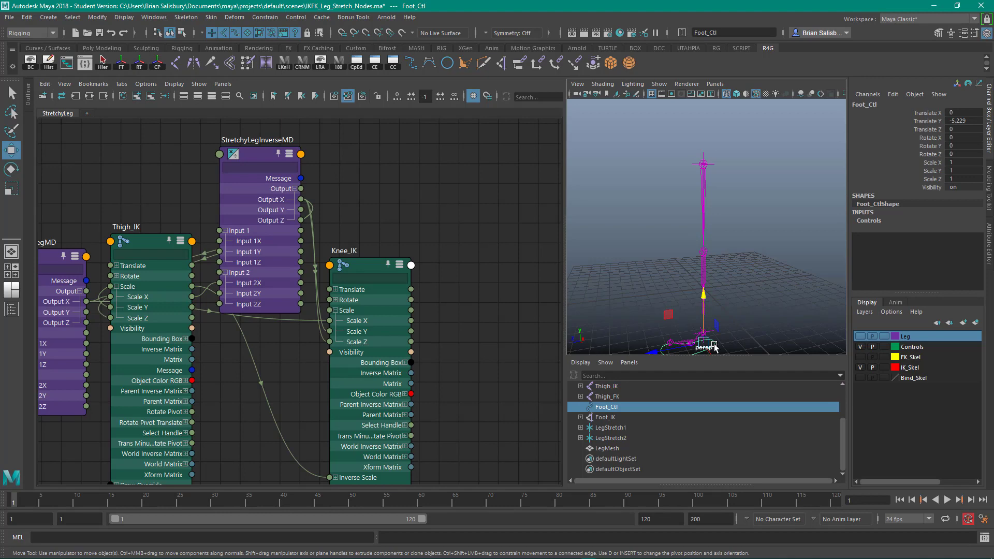
pyautogui.hotkey('ctrl', 'z')
pyautogui.hotkey('ctrl', 'z')
pyautogui.hotkey('ctrl', 'z')
pyautogui.hotkey('ctrl', 'z')
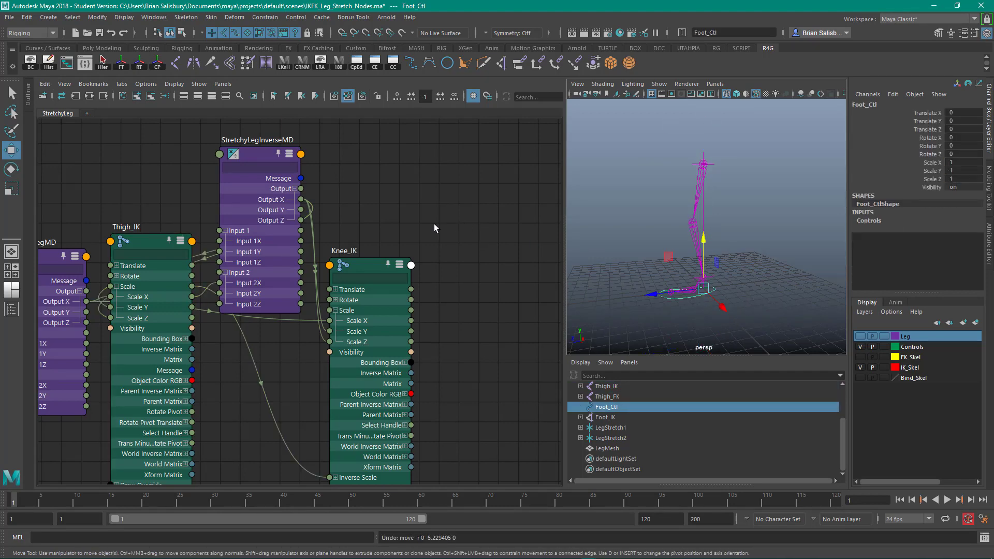
# Expand the Thigh joint hierarchy and add the Thigh and Knee bind joints to the StretchyLeg node graph.
pyautogui.keyDown('alt'); pyautogui.moveTo(434, 223); pyautogui.dragTo(511, 200, button='middle'); pyautogui.keyUp('alt')
pyautogui.keyDown('alt'); pyautogui.moveTo(511, 200); pyautogui.dragTo(449, 188, button='right'); pyautogui.keyUp('alt')
pyautogui.keyDown('alt'); pyautogui.moveTo(459, 185); pyautogui.dragTo(435, 216, button='middle'); pyautogui.keyUp('alt')
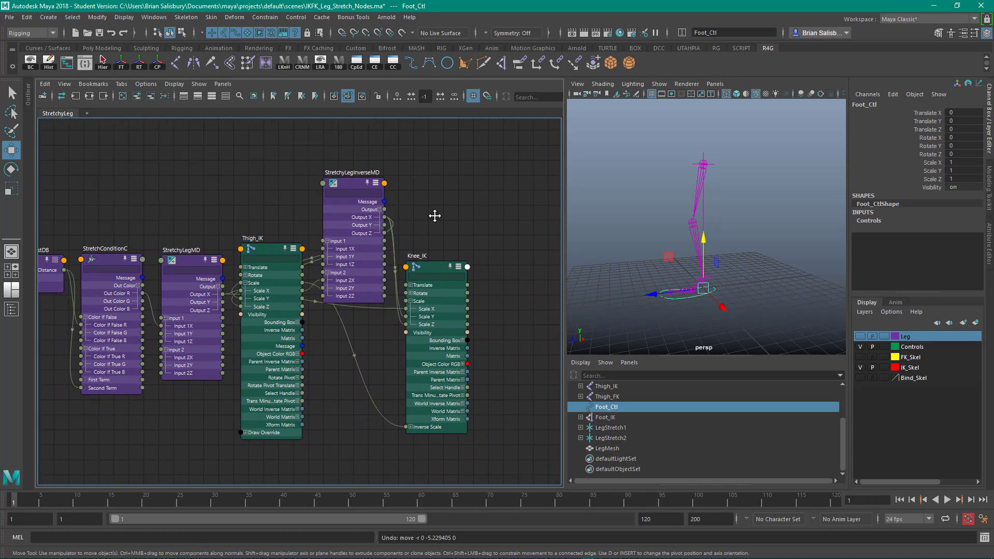
pyautogui.keyDown('alt'); pyautogui.moveTo(435, 215); pyautogui.dragTo(461, 211, button='right'); pyautogui.keyUp('alt')
pyautogui.keyDown('alt'); pyautogui.moveTo(462, 211); pyautogui.dragTo(422, 197, button='middle'); pyautogui.keyUp('alt')
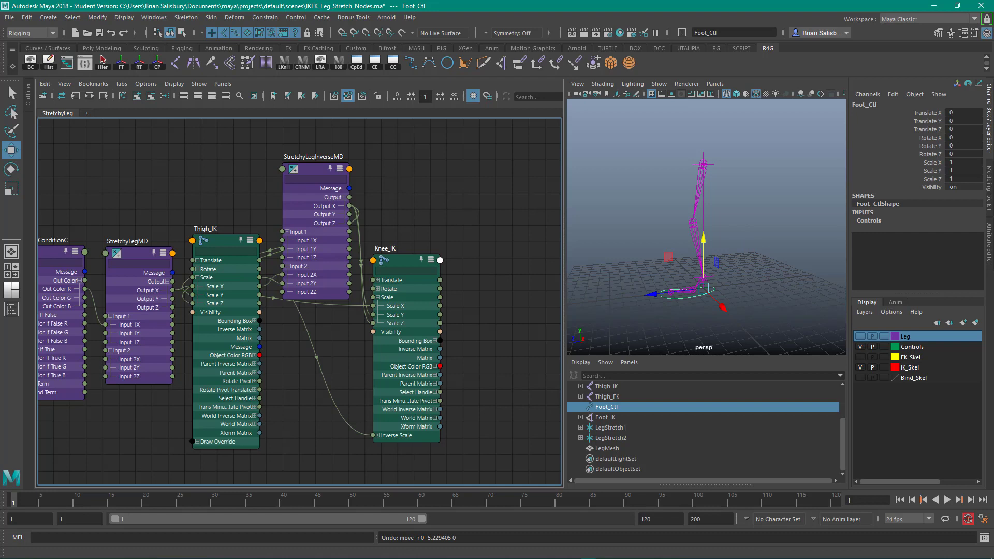
pyautogui.keyDown('alt'); pyautogui.moveTo(126, 243); pyautogui.dragTo(96, 248, button='middle'); pyautogui.keyUp('alt')
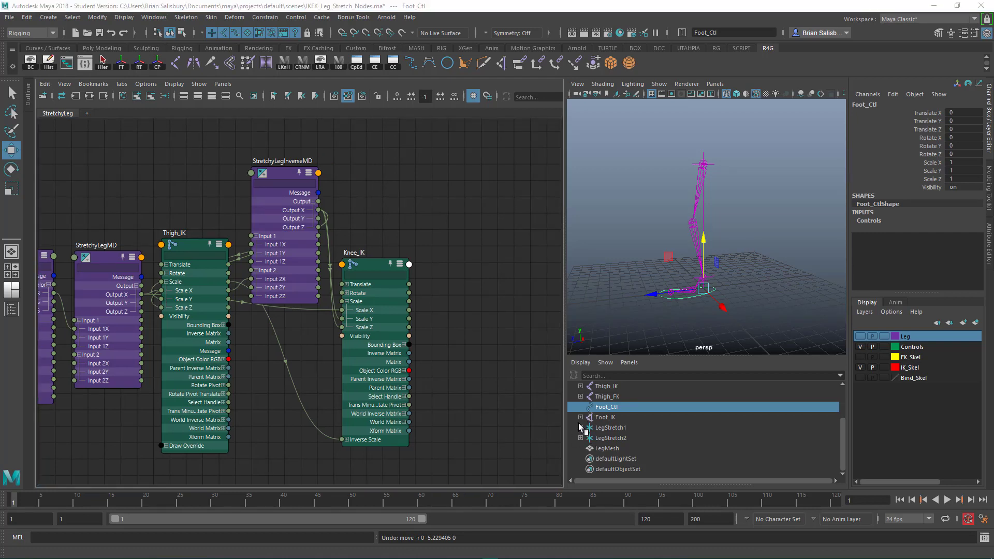
pyautogui.scroll(2, 638, 437)
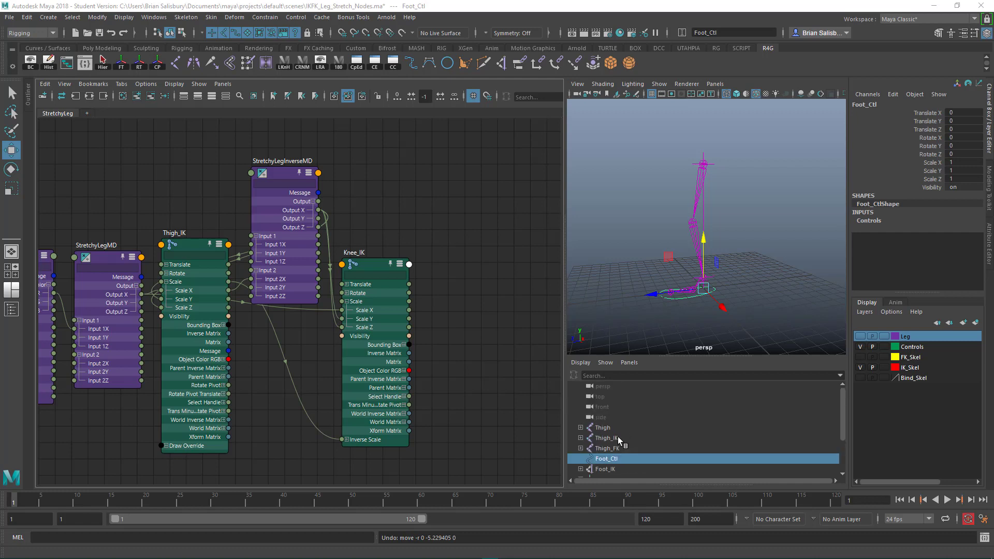
pyautogui.click(580, 429)
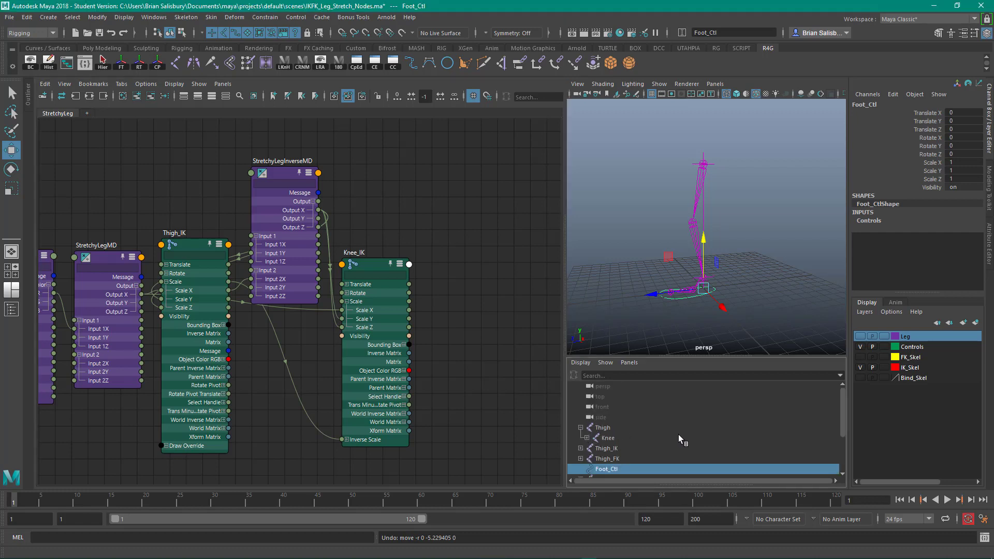
pyautogui.click(587, 438)
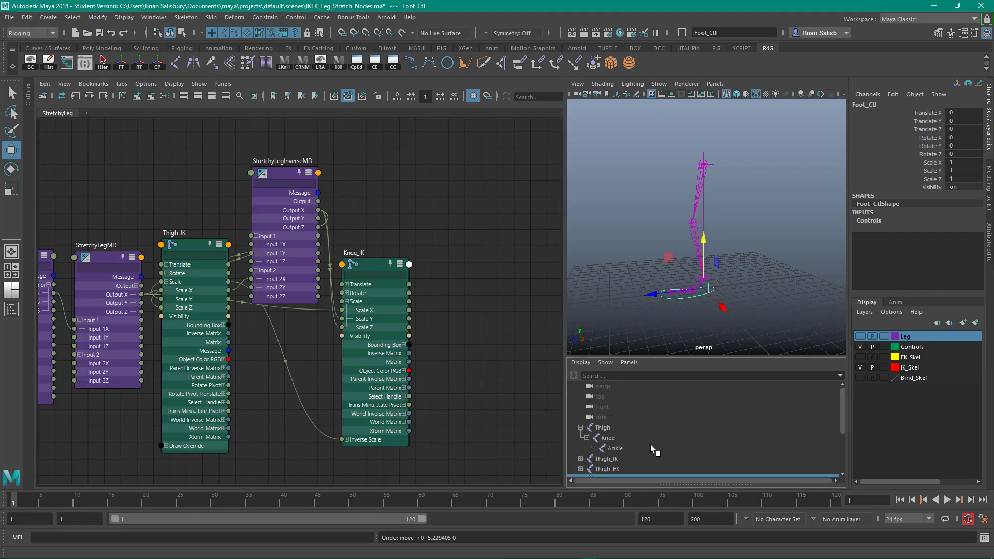
pyautogui.click(606, 429)
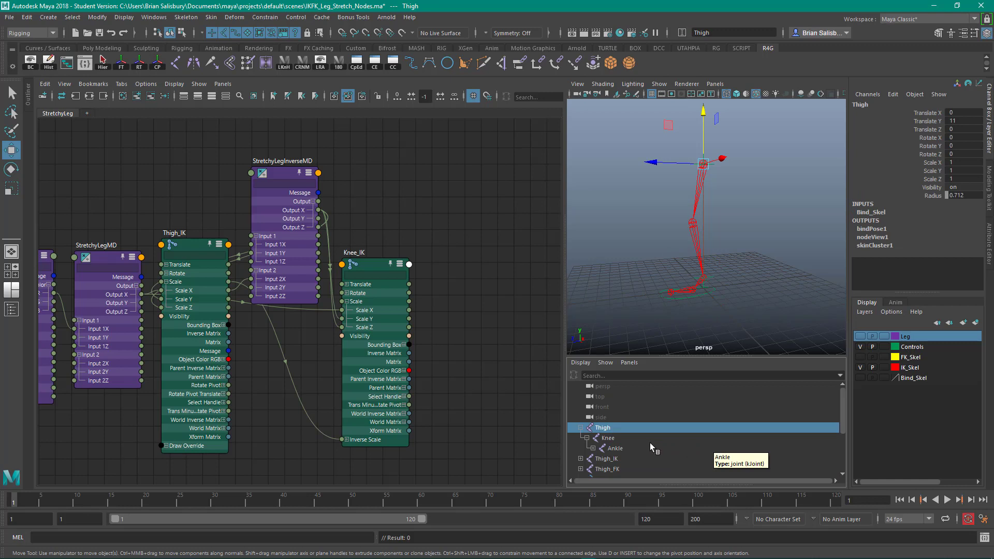
pyautogui.keyDown('ctrl'); pyautogui.click(608, 439); pyautogui.keyUp('ctrl')
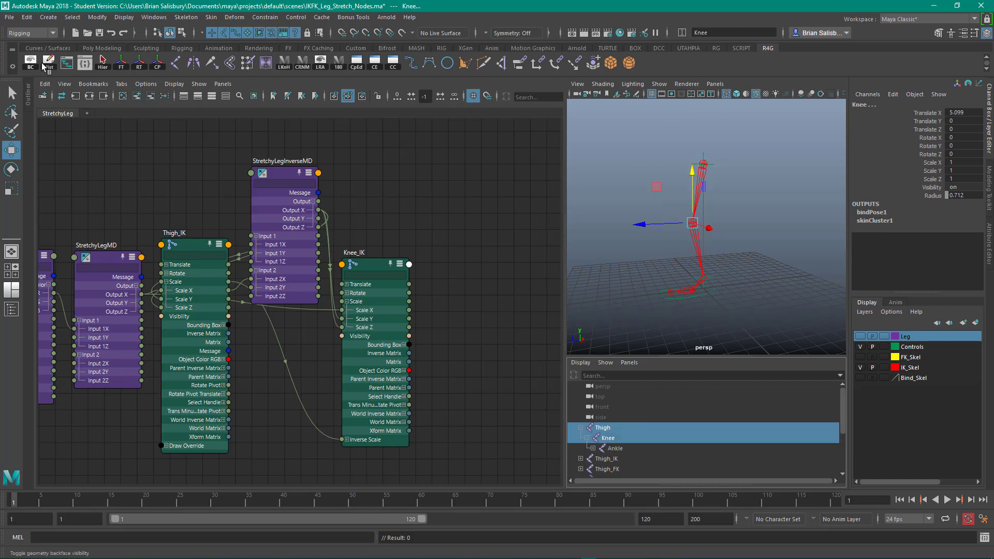
pyautogui.click(136, 98)
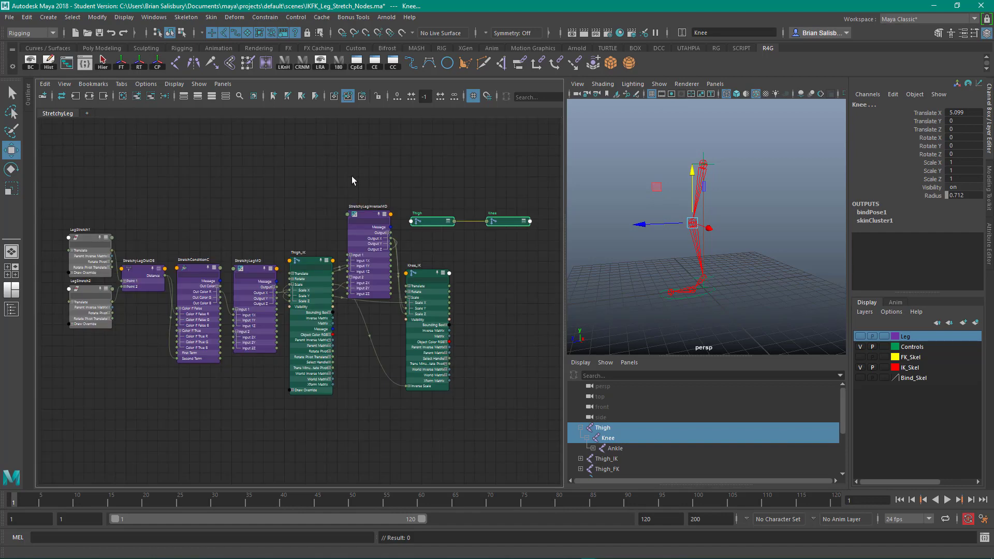
# Place the Thigh and Knee nodes below the Thigh_IK and Knee_IK nodes in the graph.
pyautogui.moveTo(304, 169); pyautogui.dragTo(218, 154, button='middle')
pyautogui.click(433, 181)
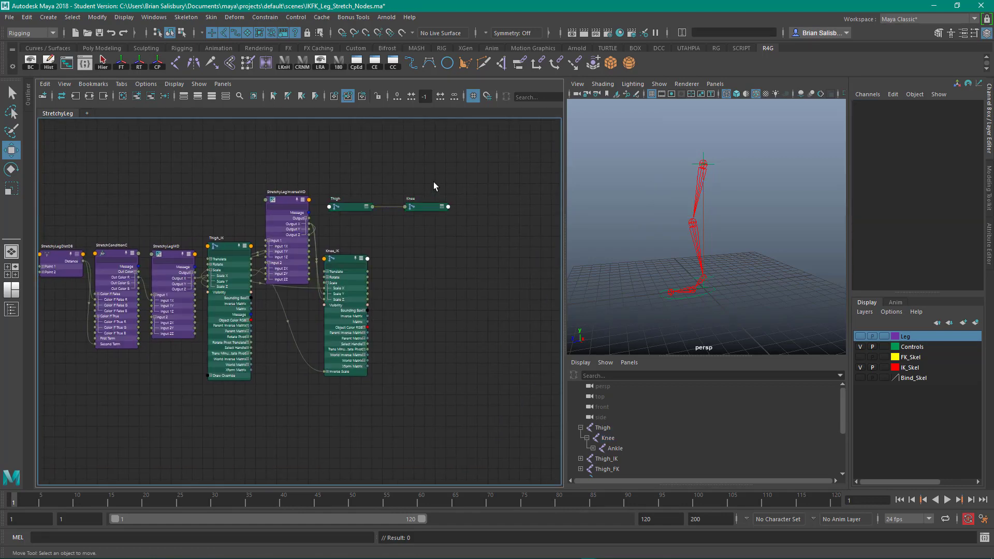
pyautogui.moveTo(347, 206); pyautogui.dragTo(305, 403)
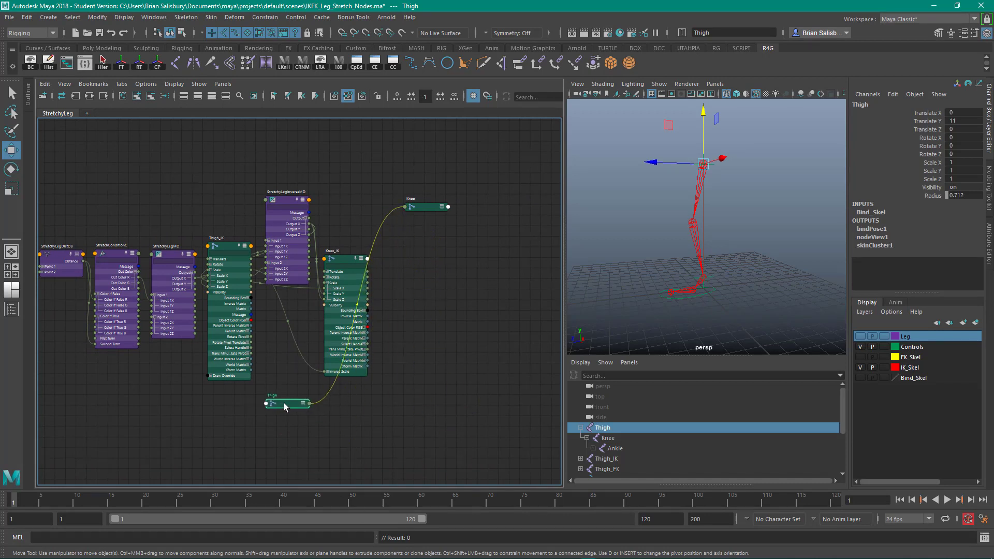
pyautogui.moveTo(425, 207); pyautogui.dragTo(400, 430)
pyautogui.moveTo(428, 312); pyautogui.dragTo(388, 247, button='middle')
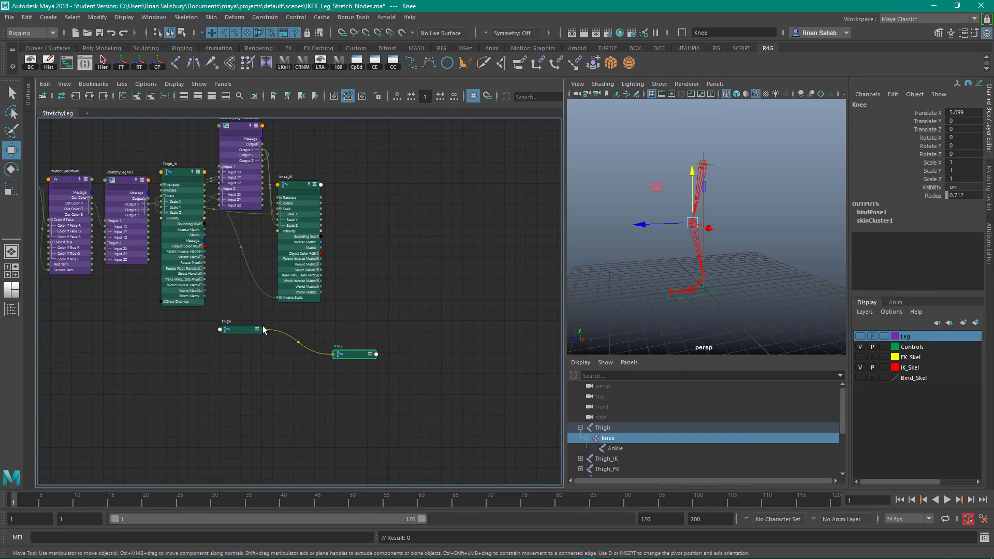
pyautogui.click(247, 301)
pyautogui.moveTo(247, 301); pyautogui.dragTo(242, 300)
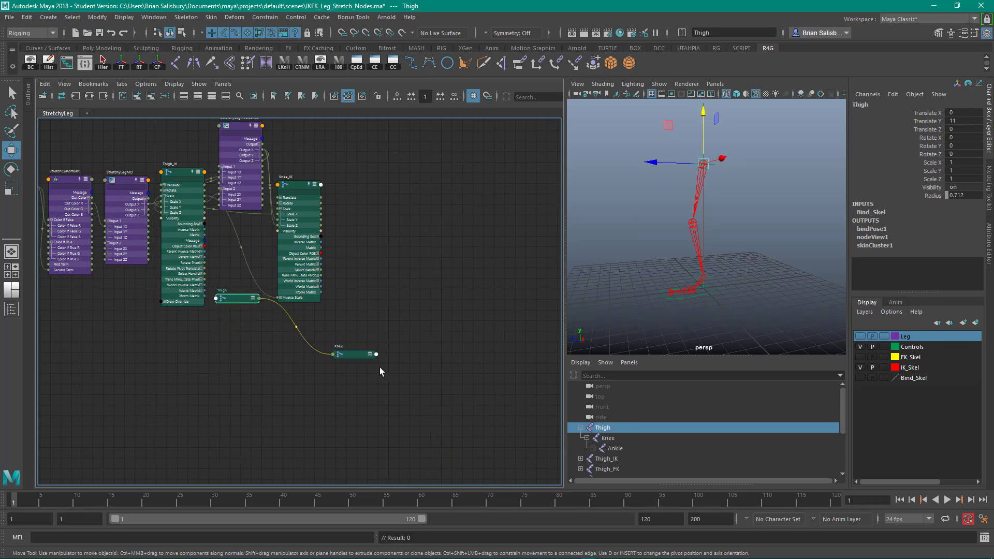
pyautogui.moveTo(353, 357); pyautogui.dragTo(344, 327)
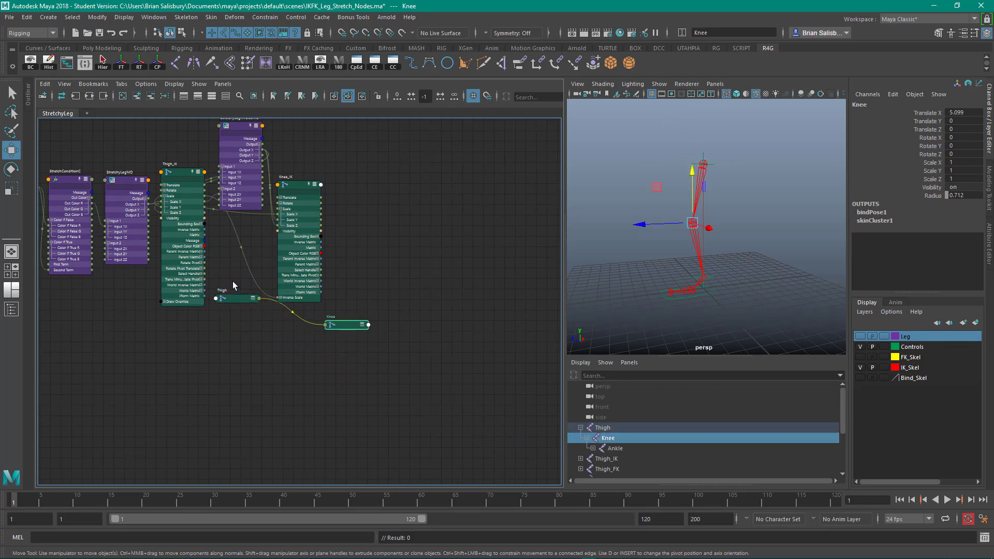
# Show the full attributes of the Thigh and Knee nodes, shift both slightly upward, and expand their Scale attributes.
pyautogui.click(236, 299)
pyautogui.keyDown('shift'); pyautogui.click(340, 326); pyautogui.keyUp('shift')
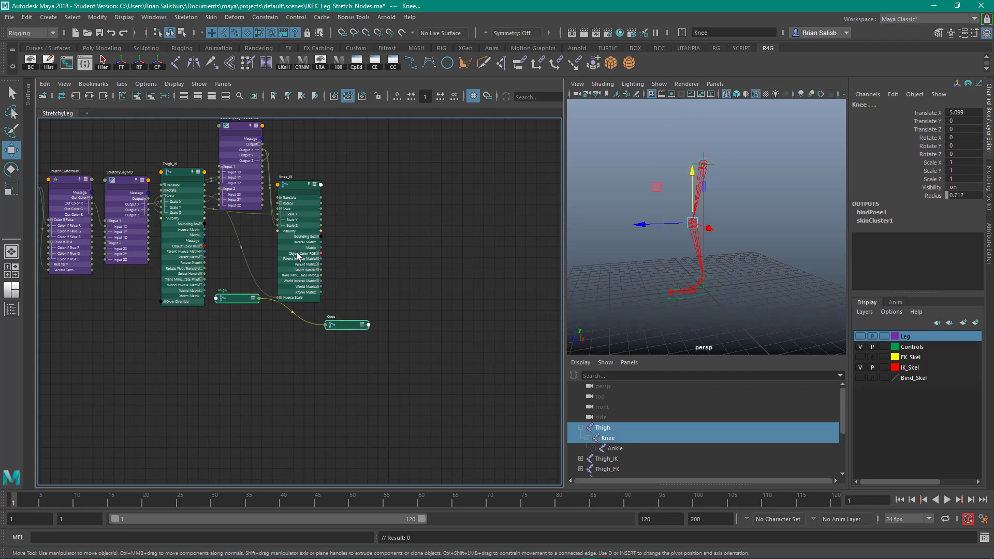
pyautogui.press('3')
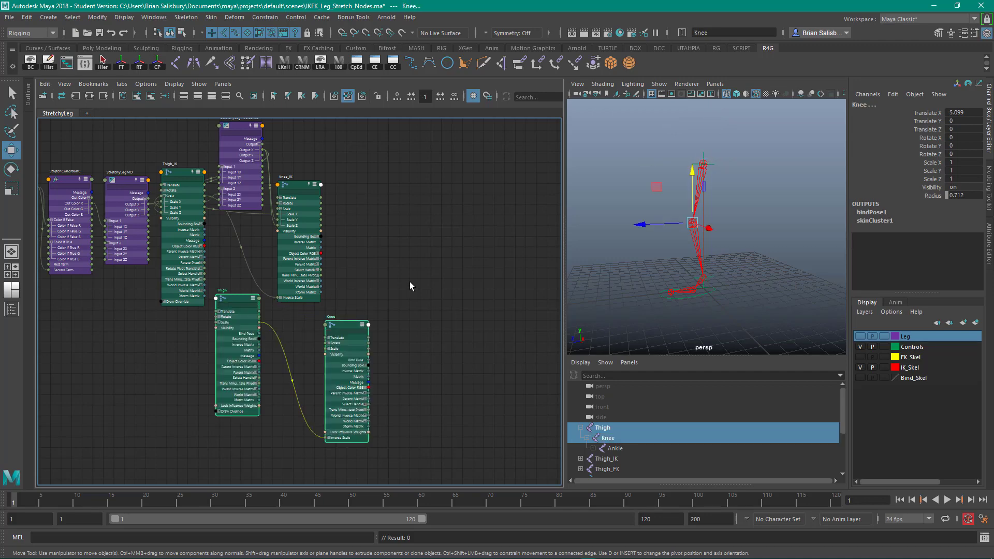
pyautogui.scroll(3, 410, 286)
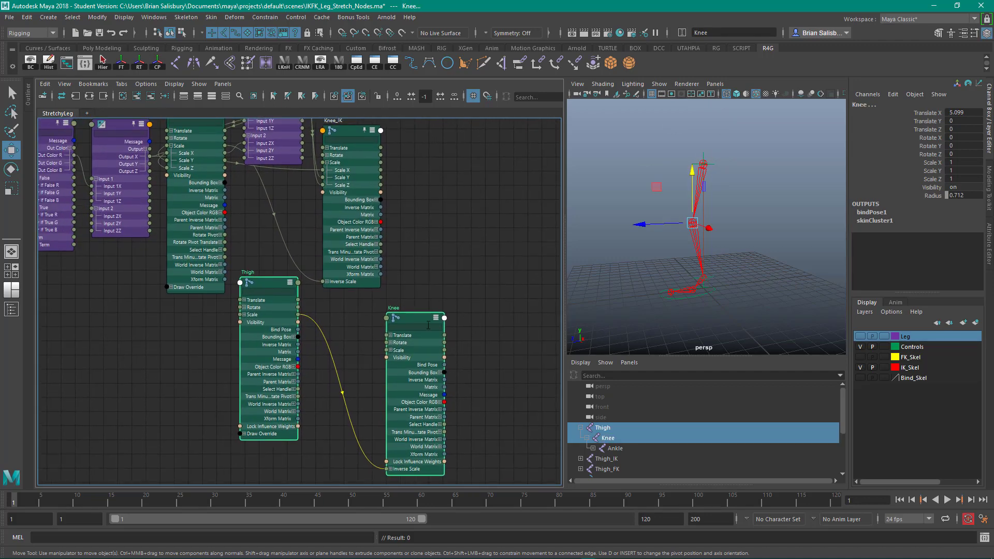
pyautogui.moveTo(417, 320); pyautogui.dragTo(414, 293)
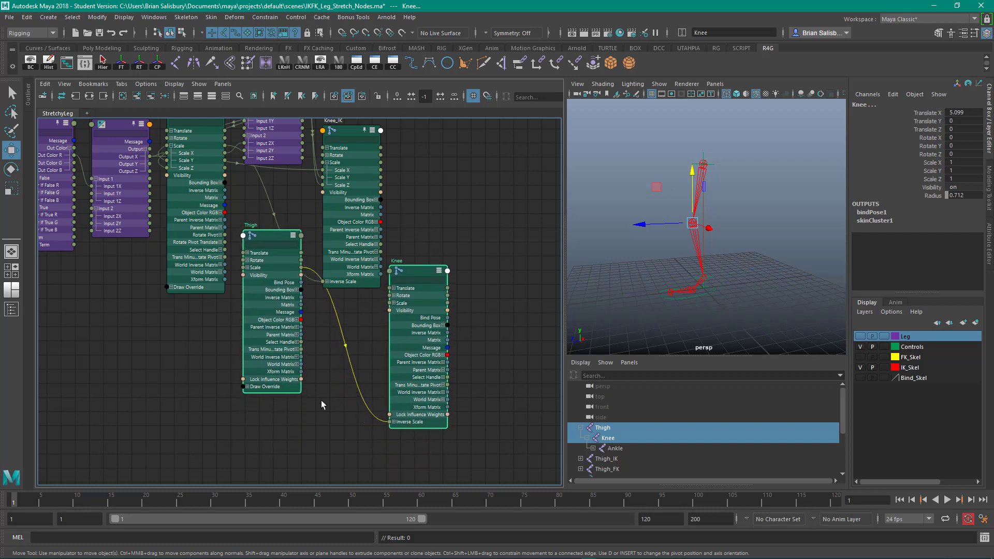
pyautogui.click(321, 424)
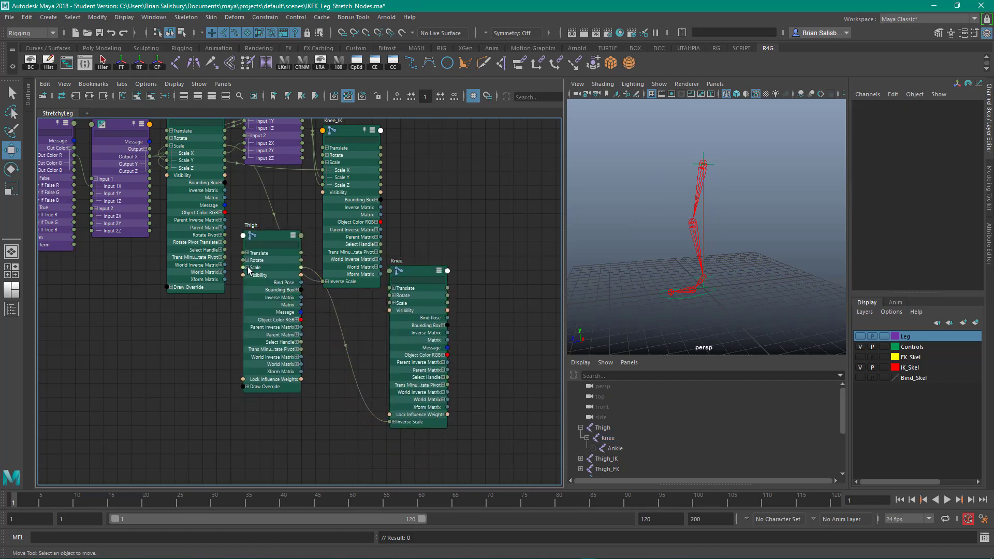
pyautogui.click(247, 268)
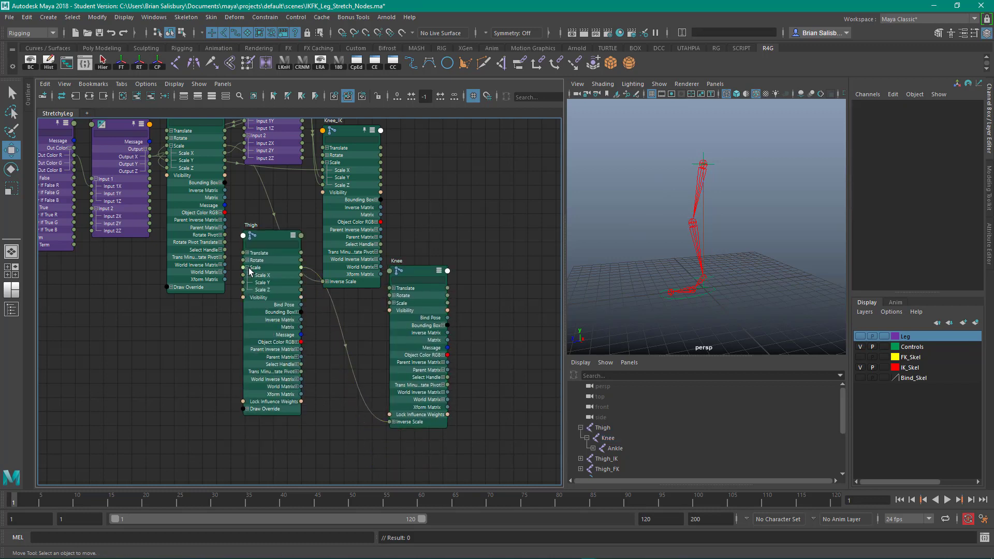
pyautogui.click(393, 303)
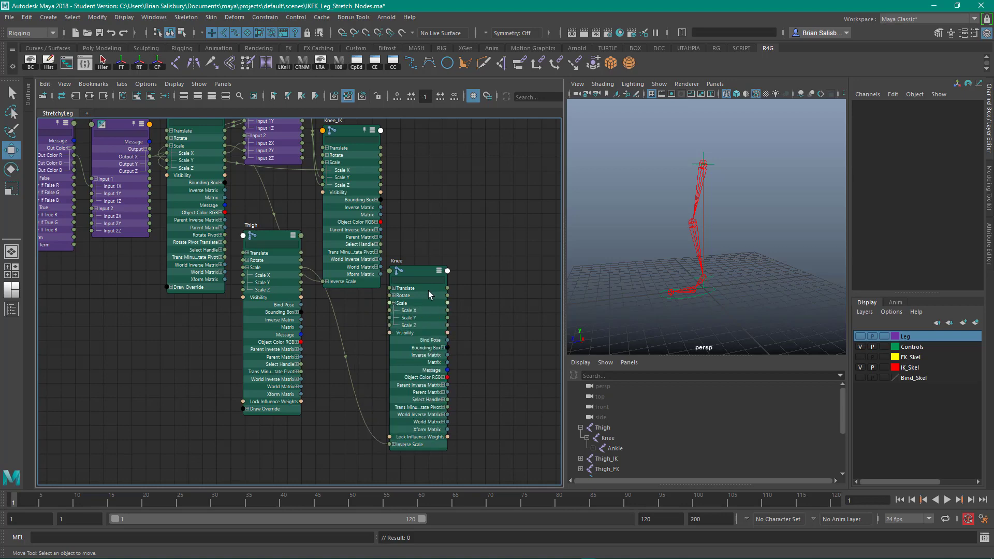
# Nudge the Knee_IK node slightly upward in the graph and make the Bind_Skel layer visible.
pyautogui.keyDown('alt'); pyautogui.moveTo(493, 200); pyautogui.dragTo(513, 247, button='middle'); pyautogui.keyUp('alt')
pyautogui.moveTo(513, 247)
pyautogui.keyDown('alt'); pyautogui.mouseDown(button='right')
pyautogui.moveTo(497, 245)
pyautogui.moveTo(505, 238)
pyautogui.mouseUp(button='right'); pyautogui.keyUp('alt')
pyautogui.moveTo(503, 227)
pyautogui.keyDown('alt'); pyautogui.mouseDown(button='middle')
pyautogui.moveTo(492, 251)
pyautogui.moveTo(484, 231)
pyautogui.mouseUp(button='middle'); pyautogui.keyUp('alt')
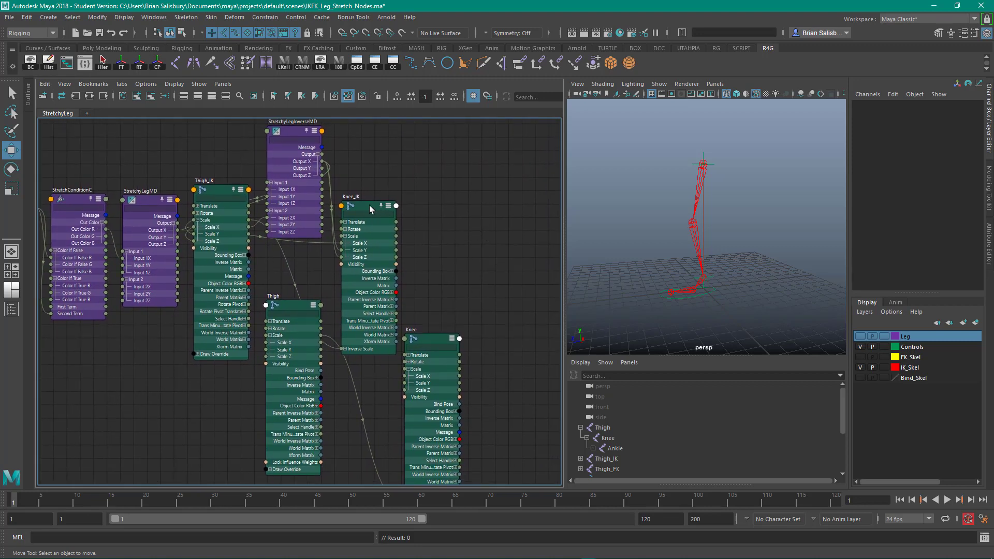
pyautogui.moveTo(369, 206); pyautogui.dragTo(370, 201)
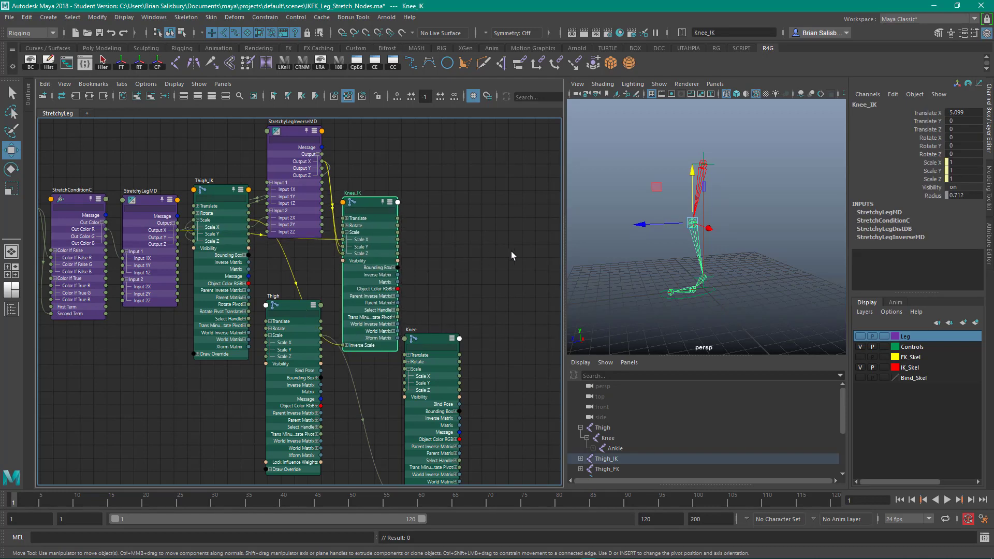
pyautogui.click(499, 234)
pyautogui.moveTo(492, 274); pyautogui.dragTo(487, 253, button='middle')
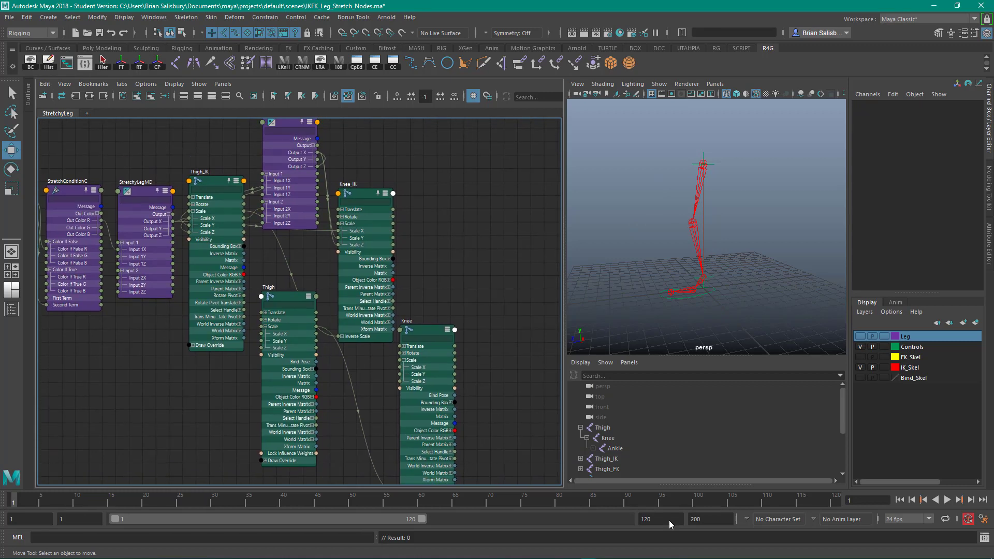
pyautogui.click(861, 379)
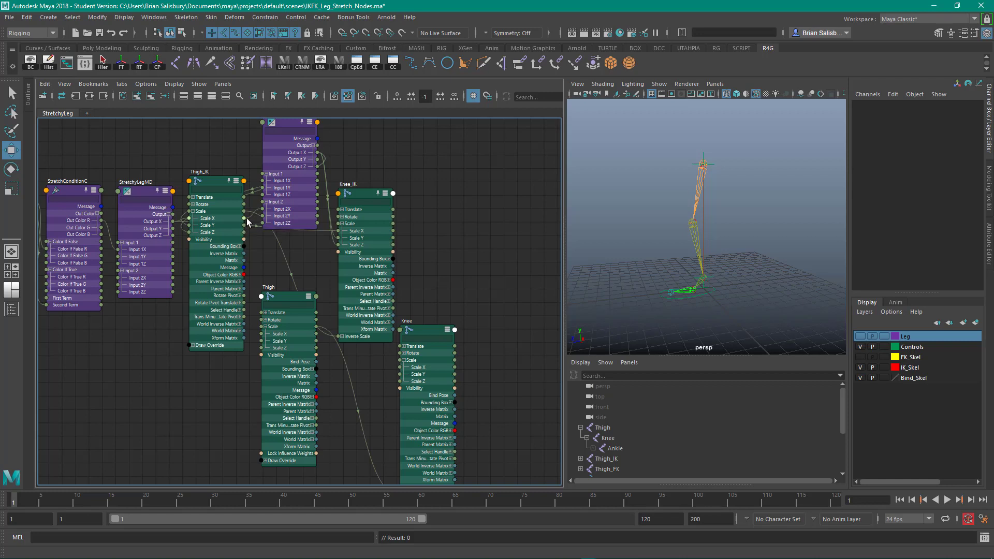
# Connect Thigh_IK's Scale X to the Scale X of both the Thigh and Knee bind joints.
pyautogui.moveTo(244, 219); pyautogui.dragTo(260, 335)
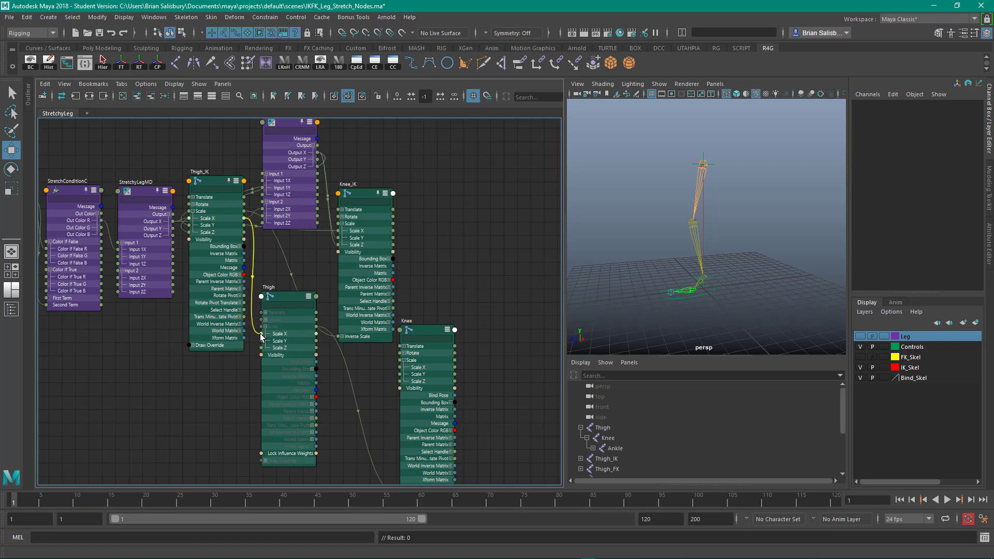
pyautogui.moveTo(261, 337); pyautogui.dragTo(261, 336)
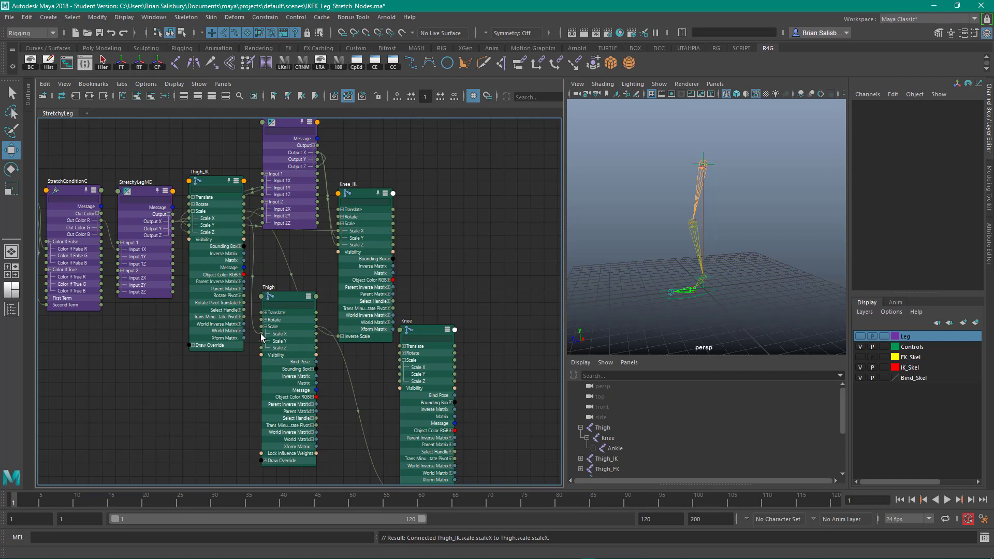
pyautogui.moveTo(207, 178); pyautogui.dragTo(204, 184)
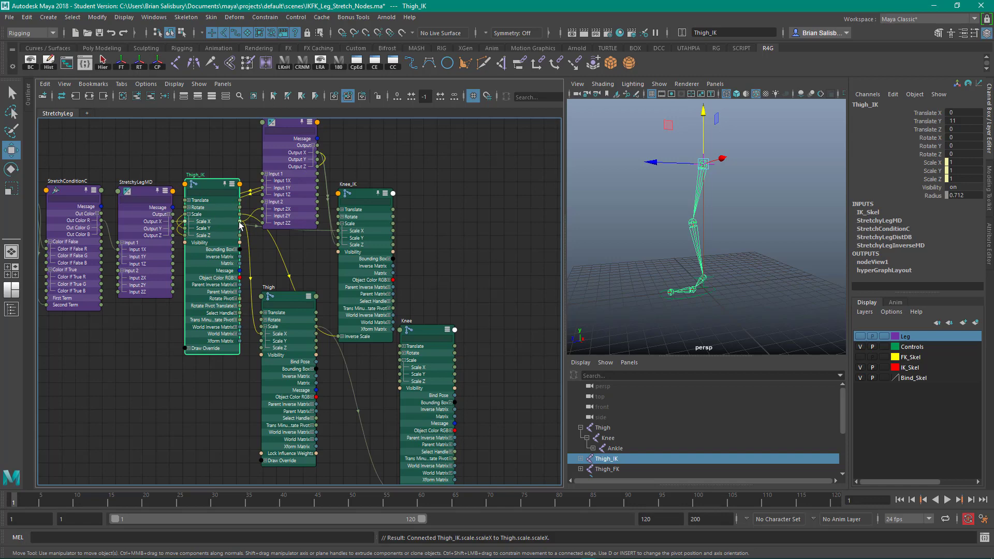
pyautogui.moveTo(240, 221); pyautogui.dragTo(400, 369)
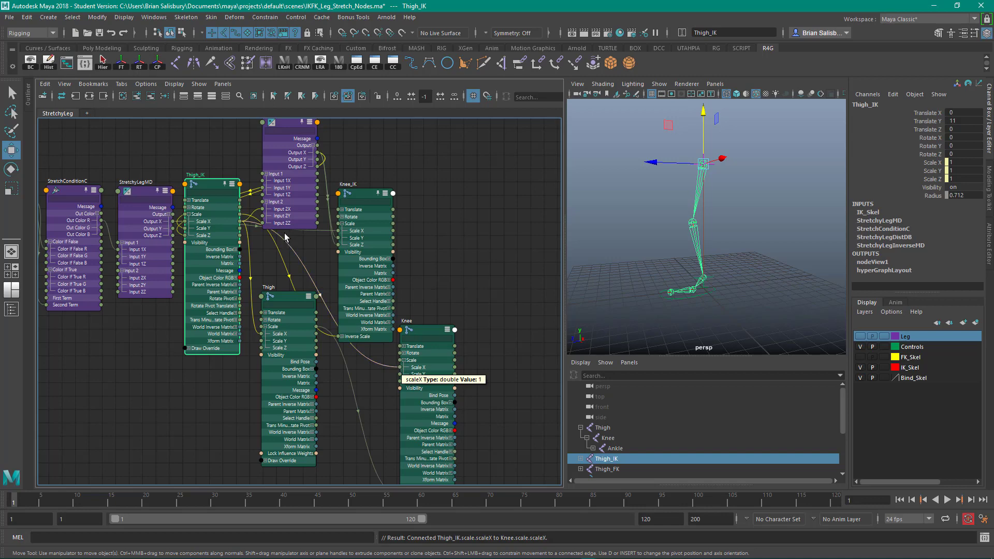
# Raise the foot control about 2.5 units in Y.
pyautogui.click(618, 210)
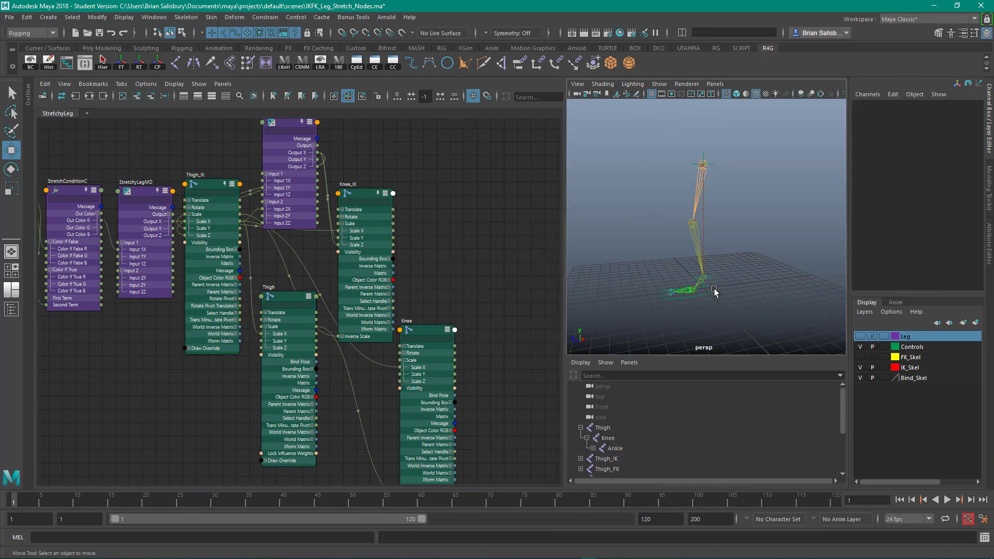
pyautogui.moveTo(710, 289); pyautogui.dragTo(720, 301)
pyautogui.moveTo(704, 241); pyautogui.dragTo(742, 243)
pyautogui.moveTo(752, 297); pyautogui.dragTo(740, 210, button='middle')
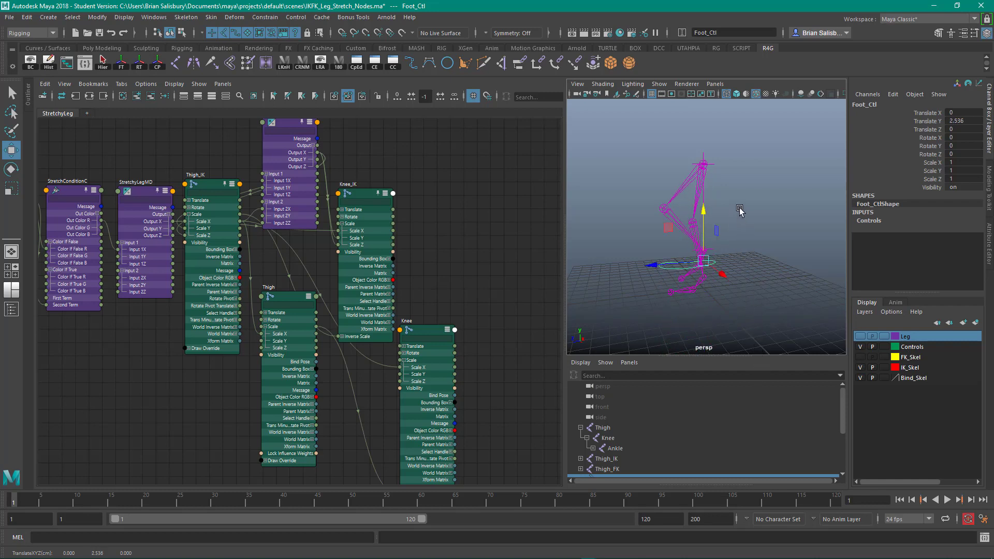
# Undo the foot control's last upward move.
pyautogui.hotkey('ctrl', 'z')
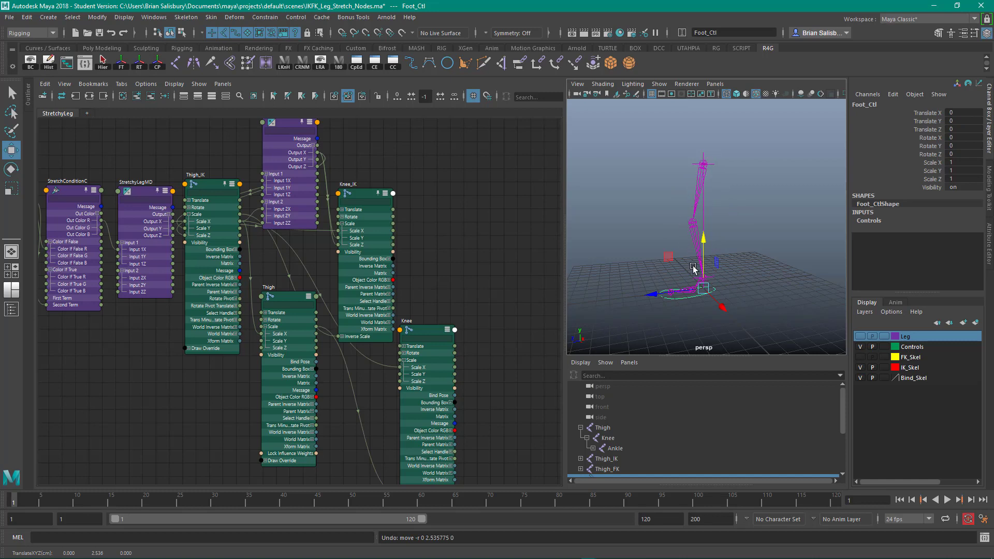
pyautogui.keyDown('alt'); pyautogui.moveTo(722, 223); pyautogui.dragTo(735, 219); pyautogui.keyUp('alt')
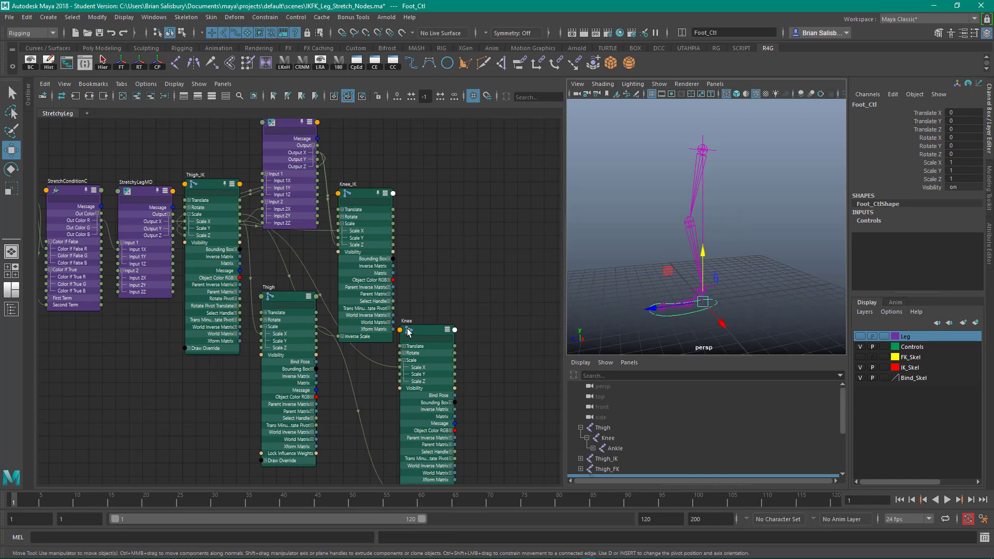
# Shift the Knee node slightly up and right in the graph, and nudge the StretchyLegInverseMD node slightly left.
pyautogui.moveTo(409, 333); pyautogui.dragTo(413, 318)
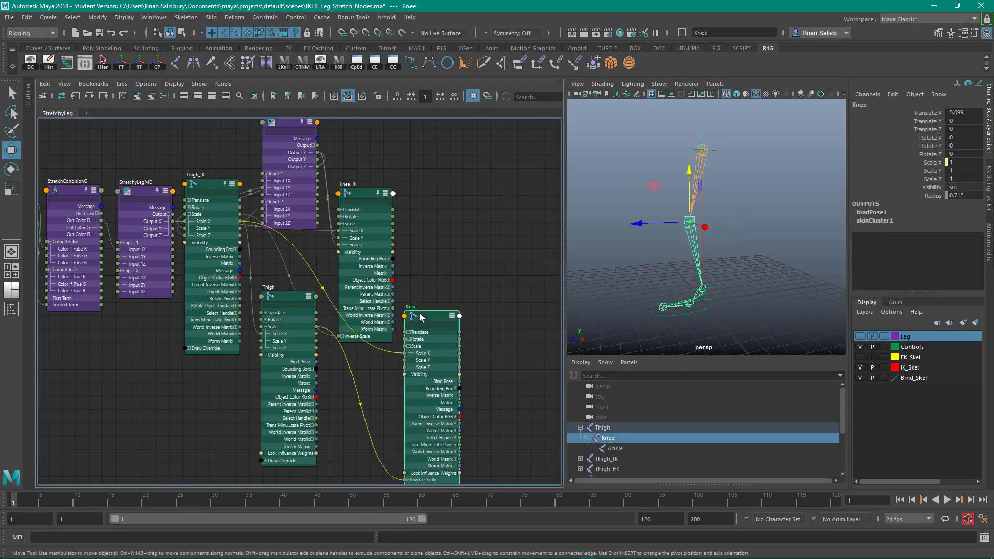
pyautogui.click(610, 172)
pyautogui.moveTo(439, 315); pyautogui.dragTo(438, 322)
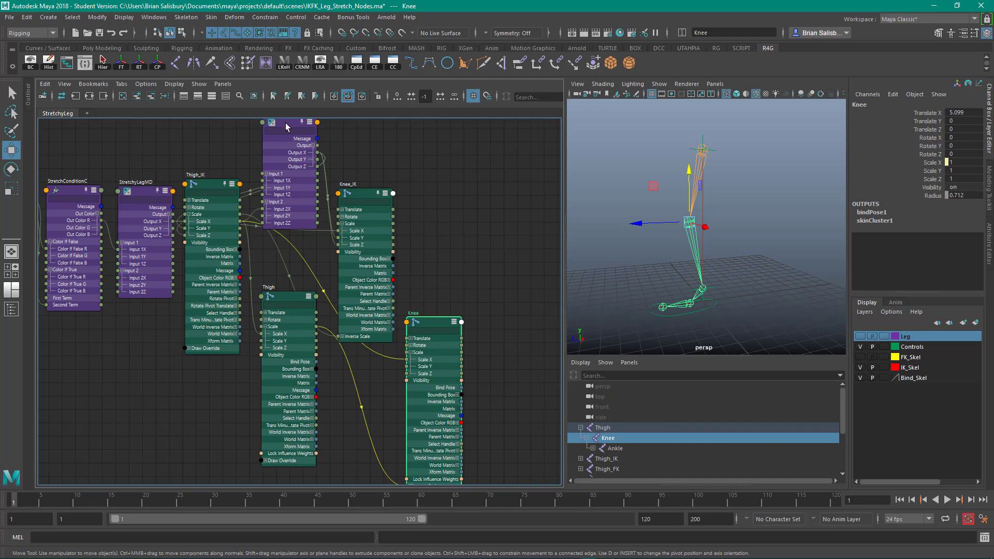
pyautogui.moveTo(285, 122); pyautogui.dragTo(282, 126)
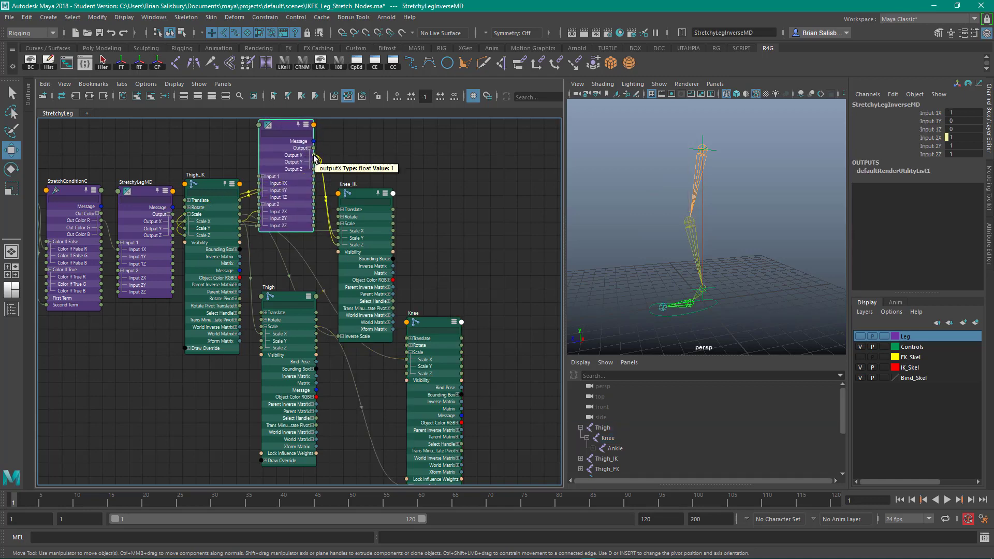
# Connect StretchyLegInverseMD's Output X to Scale Y and Scale Z of both the Knee and Thigh bind joints.
pyautogui.moveTo(314, 155); pyautogui.dragTo(409, 367)
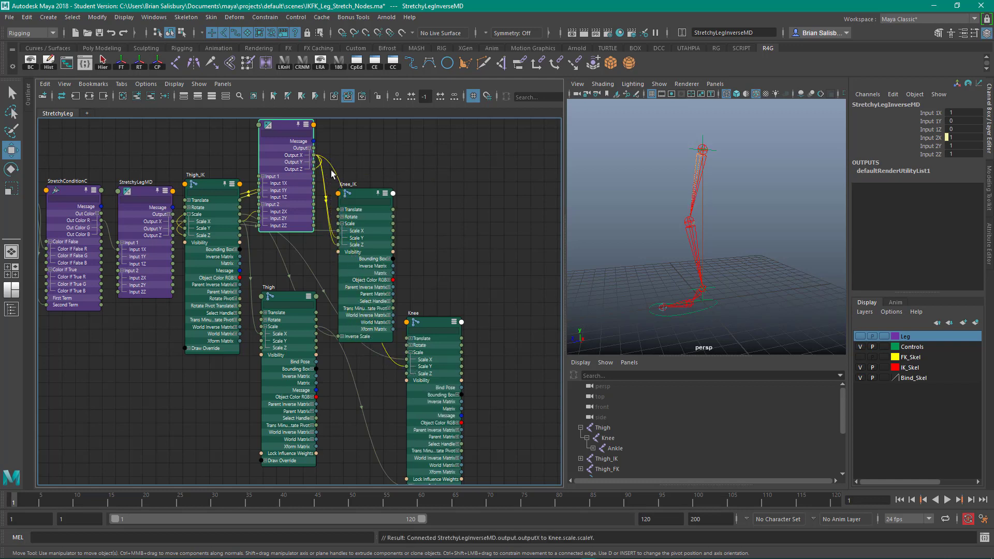
pyautogui.moveTo(364, 188); pyautogui.dragTo(406, 374)
pyautogui.moveTo(313, 155); pyautogui.dragTo(262, 342)
pyautogui.moveTo(314, 155); pyautogui.dragTo(260, 347)
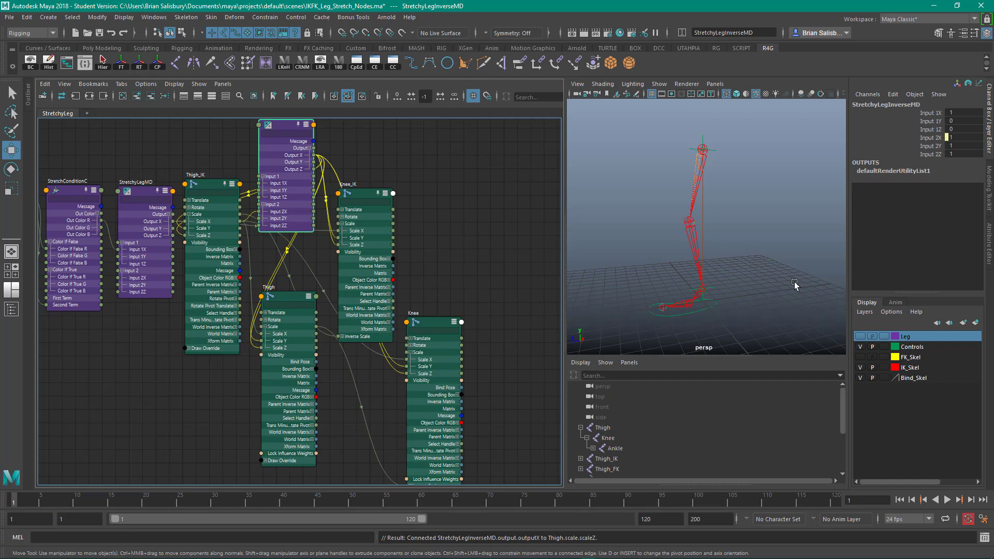
# Make the Leg layer visible and frame the leg mesh down to the foot.
pyautogui.click(861, 336)
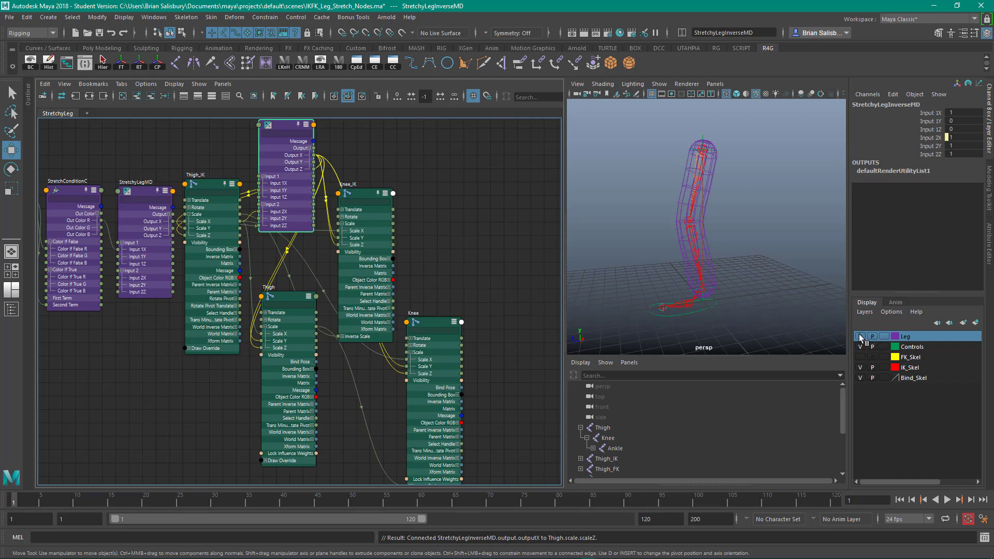
pyautogui.keyDown('alt'); pyautogui.moveTo(792, 250); pyautogui.dragTo(780, 247); pyautogui.keyUp('alt')
pyautogui.keyDown('alt'); pyautogui.moveTo(779, 265); pyautogui.dragTo(784, 235, button='middle'); pyautogui.keyUp('alt')
pyautogui.keyDown('alt'); pyautogui.moveTo(784, 235); pyautogui.dragTo(783, 256, button='right'); pyautogui.keyUp('alt')
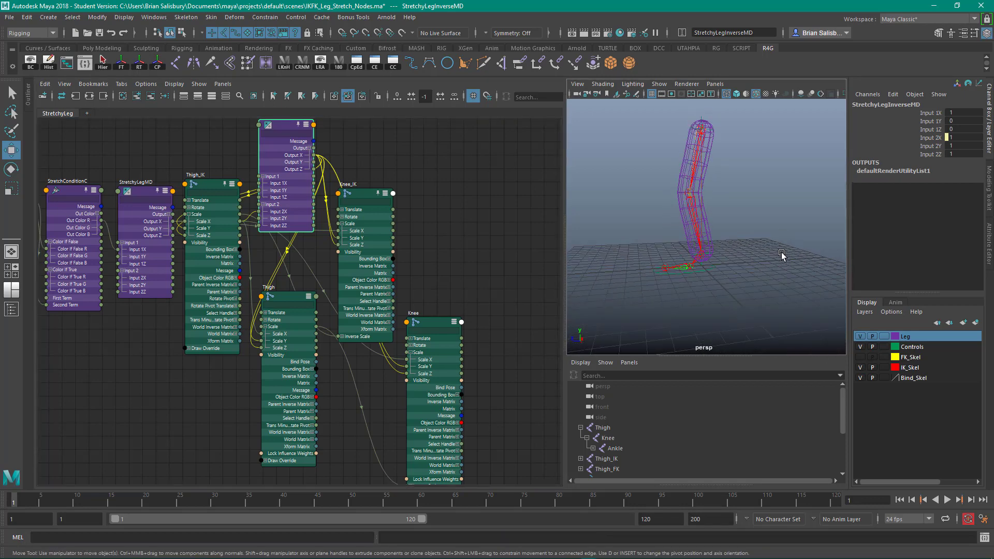
pyautogui.keyDown('alt'); pyautogui.moveTo(779, 269); pyautogui.dragTo(775, 247, button='middle'); pyautogui.keyUp('alt')
pyautogui.moveTo(776, 247)
pyautogui.keyDown('alt'); pyautogui.mouseDown(button='right')
pyautogui.moveTo(751, 255)
pyautogui.moveTo(775, 251)
pyautogui.mouseUp(button='right'); pyautogui.keyUp('alt')
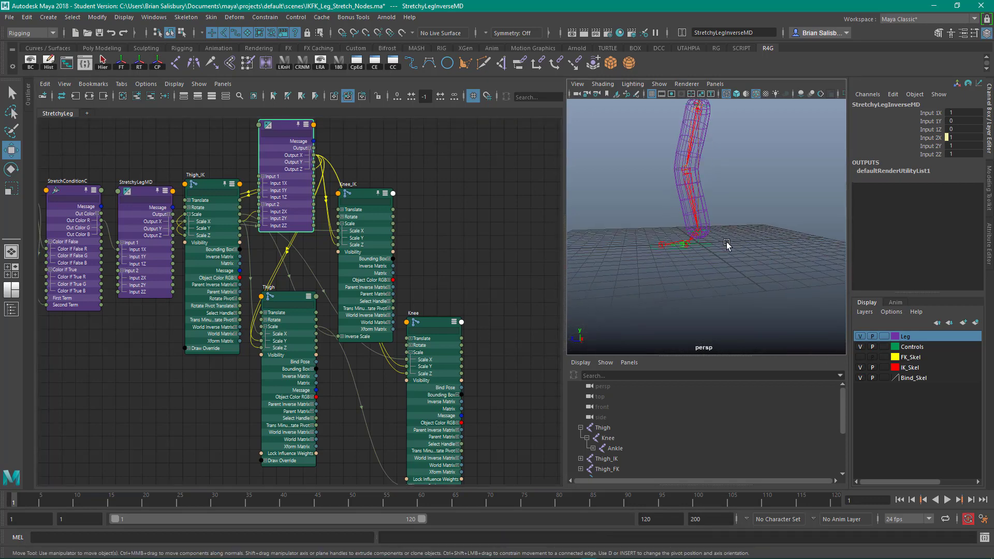
# Lower the foot control about 4.8 units in Y to test the stretch, and undo the move.
pyautogui.moveTo(725, 242); pyautogui.dragTo(706, 264)
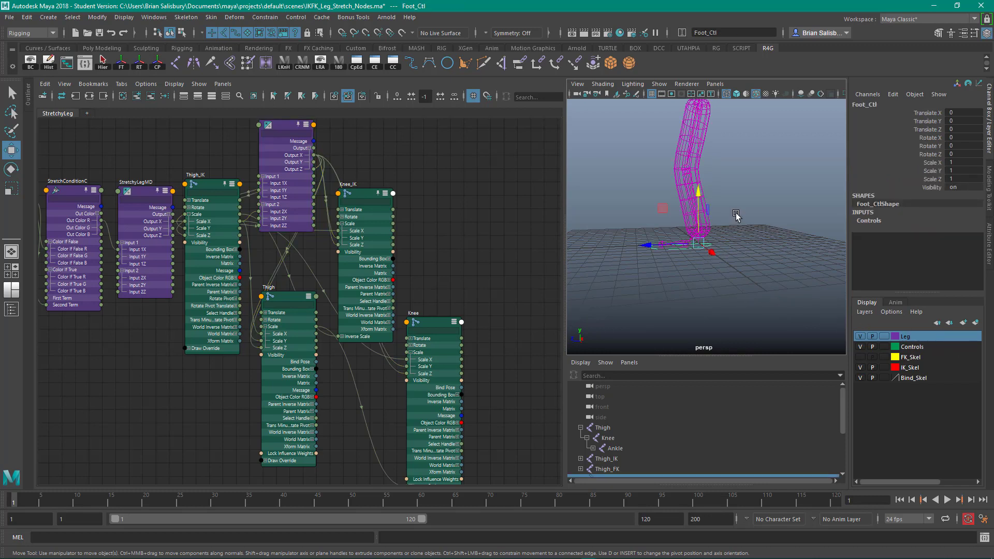
pyautogui.keyDown('alt'); pyautogui.moveTo(771, 212); pyautogui.dragTo(766, 213, button='right'); pyautogui.keyUp('alt')
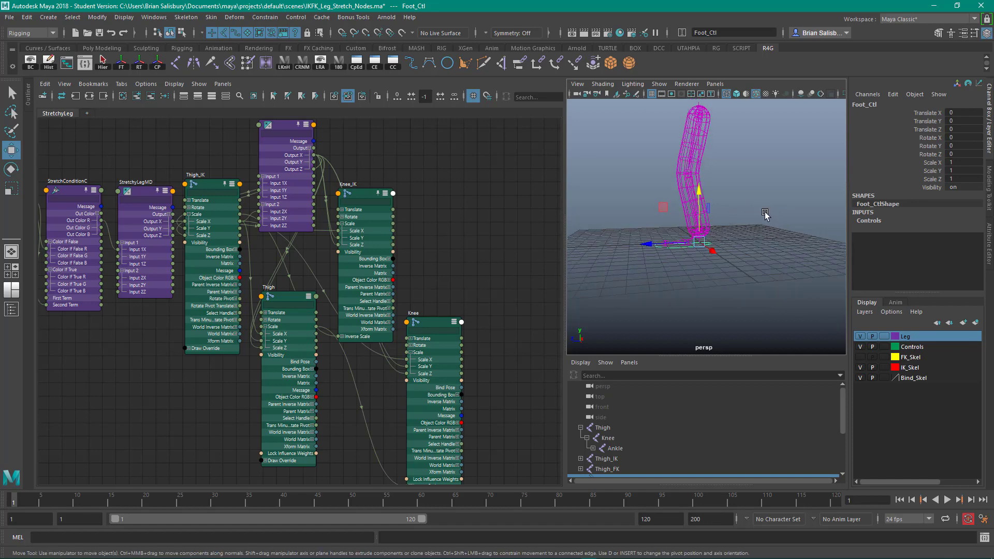
pyautogui.keyDown('alt'); pyautogui.moveTo(766, 213); pyautogui.dragTo(766, 224, button='middle'); pyautogui.keyUp('alt')
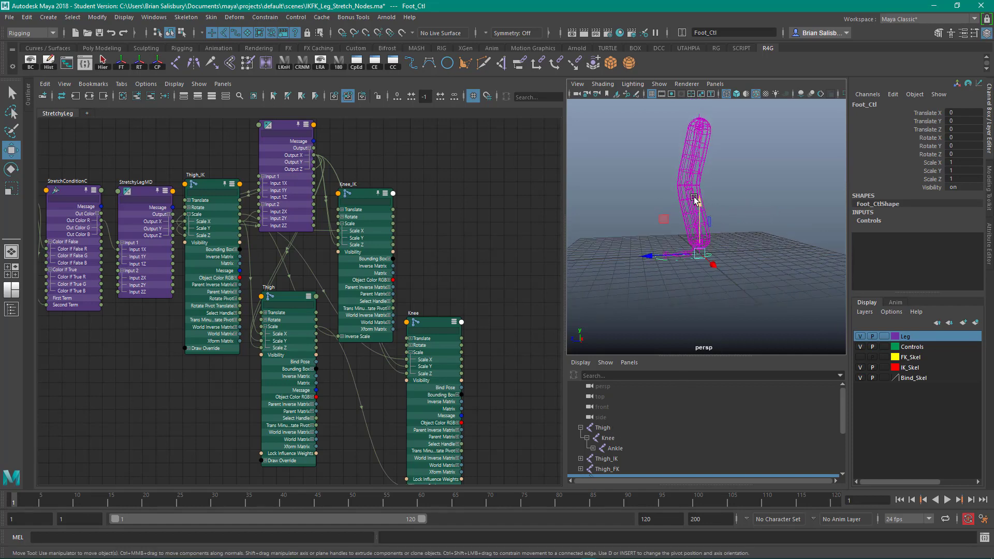
pyautogui.moveTo(699, 199); pyautogui.dragTo(700, 206)
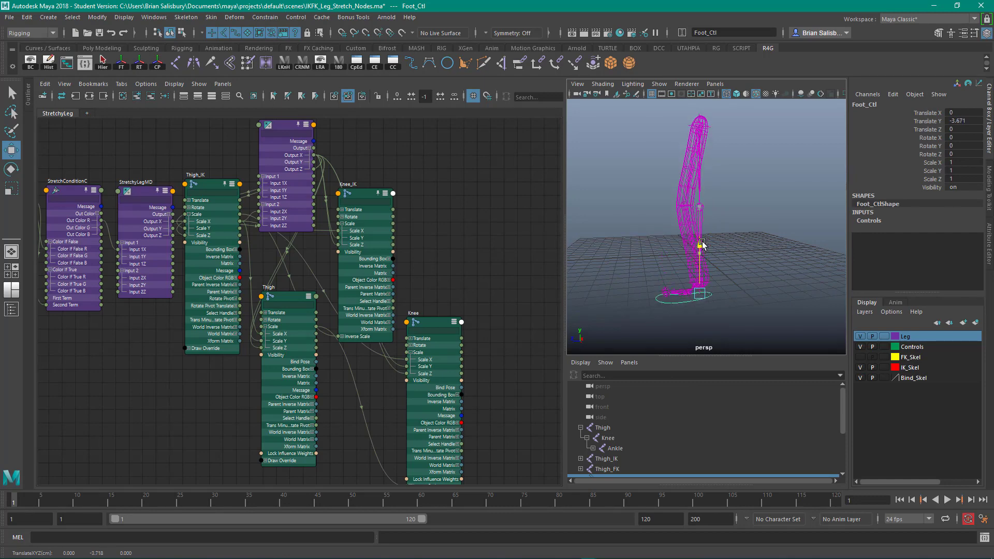
pyautogui.moveTo(702, 242); pyautogui.dragTo(786, 260)
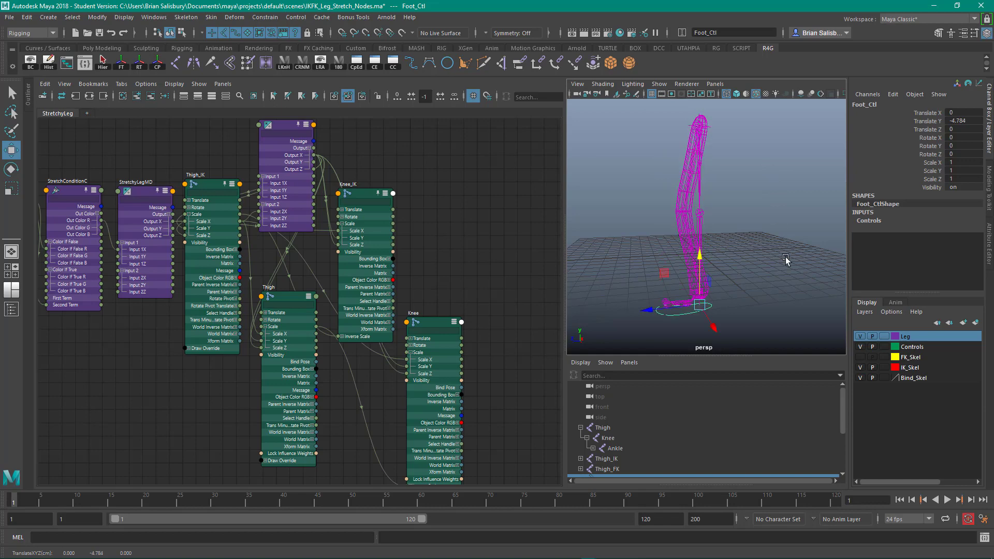
pyautogui.hotkey('ctrl', 'z')
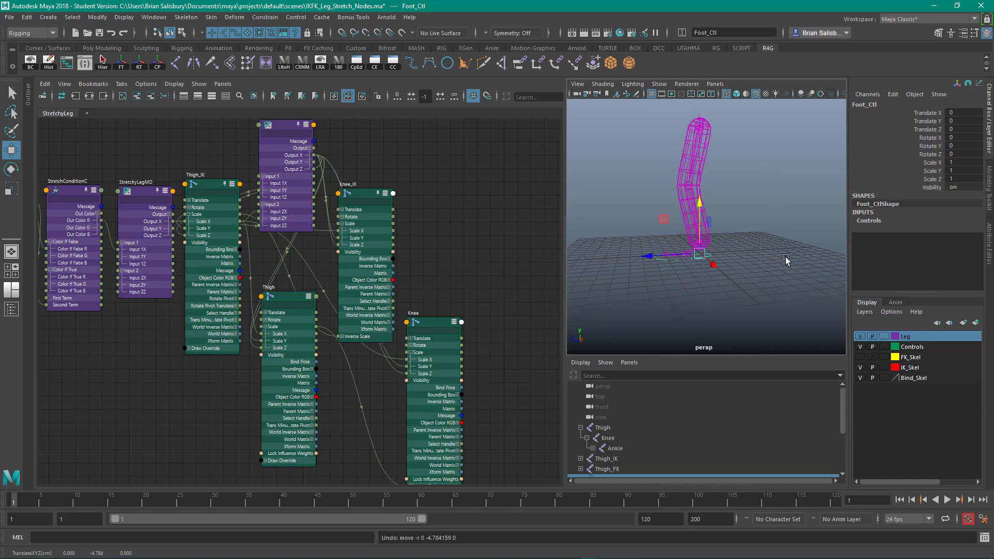
# Tidy the node graph by slightly repositioning the Knee, Knee_IK and Thigh nodes.
pyautogui.click(752, 180)
pyautogui.keyDown('alt'); pyautogui.moveTo(742, 185); pyautogui.dragTo(748, 219); pyautogui.keyUp('alt')
pyautogui.moveTo(426, 323); pyautogui.dragTo(431, 324)
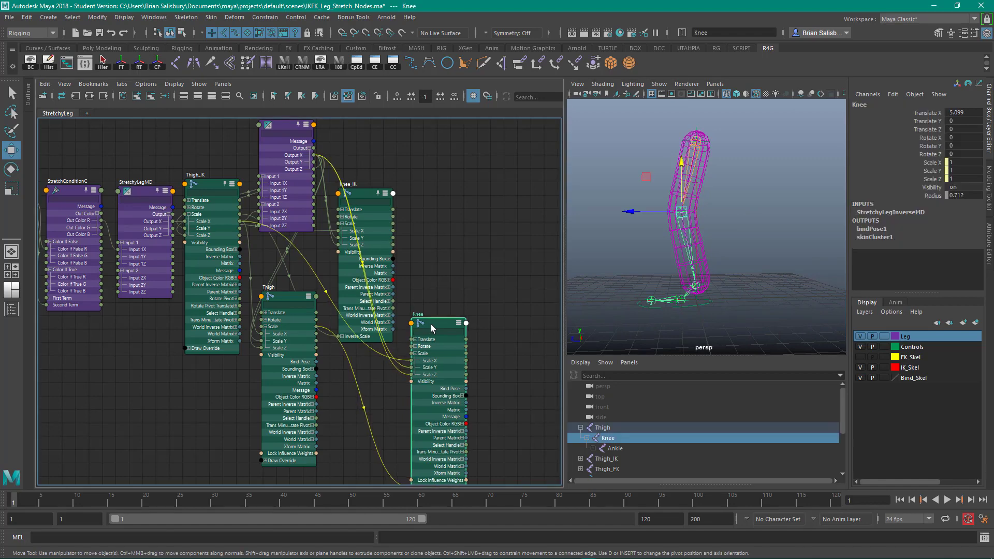
pyautogui.moveTo(360, 193); pyautogui.dragTo(357, 189)
pyautogui.moveTo(428, 322); pyautogui.dragTo(417, 316)
pyautogui.moveTo(287, 299); pyautogui.dragTo(292, 300)
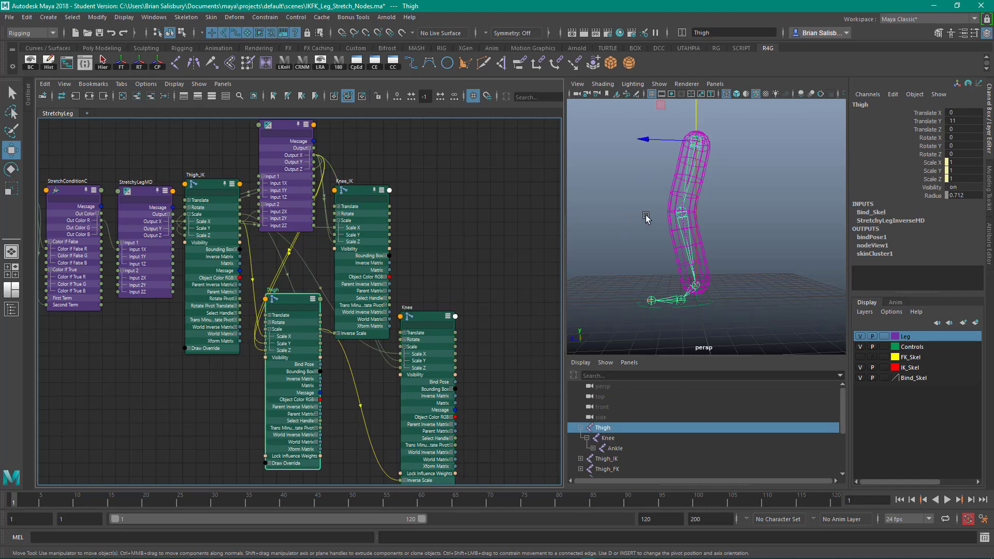
# Clear the selection and review the whole stretchy leg node network, from LegStretch1 and LegStretch2 through to the Knee joint.
pyautogui.moveTo(642, 220)
pyautogui.keyDown('alt'); pyautogui.mouseDown()
pyautogui.moveTo(603, 195)
pyautogui.moveTo(630, 207)
pyautogui.mouseUp(); pyautogui.keyUp('alt')
pyautogui.moveTo(478, 150)
pyautogui.keyDown('alt'); pyautogui.mouseDown(button='middle')
pyautogui.moveTo(482, 162)
pyautogui.moveTo(490, 157)
pyautogui.mouseUp(button='middle'); pyautogui.keyUp('alt')
pyautogui.keyDown('alt'); pyautogui.moveTo(490, 157); pyautogui.dragTo(477, 157, button='right'); pyautogui.keyUp('alt')
pyautogui.keyDown('alt'); pyautogui.moveTo(482, 163); pyautogui.dragTo(545, 179, button='middle'); pyautogui.keyUp('alt')
pyautogui.keyDown('alt'); pyautogui.moveTo(545, 180); pyautogui.dragTo(532, 180, button='right'); pyautogui.keyUp('alt')
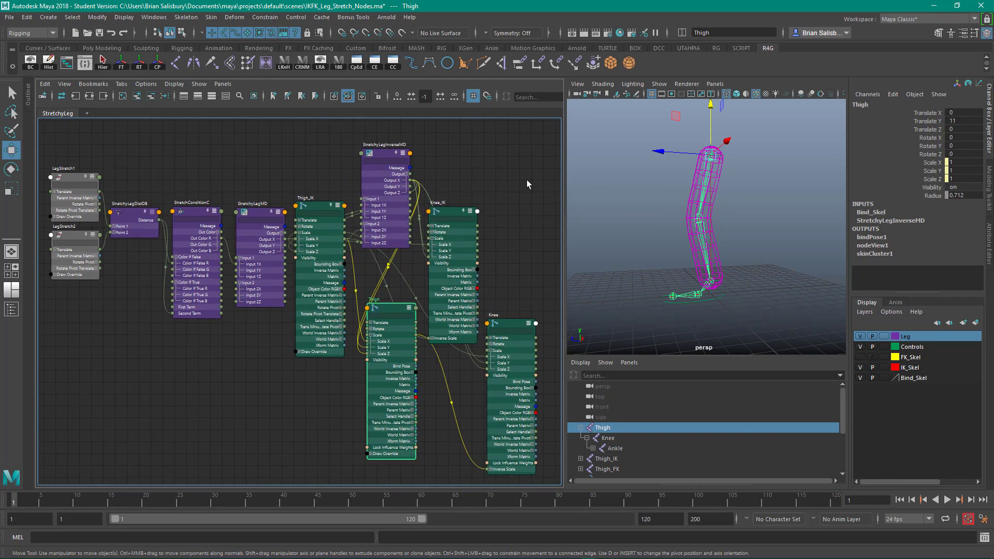
pyautogui.keyDown('alt'); pyautogui.moveTo(533, 180); pyautogui.dragTo(525, 178, button='middle'); pyautogui.keyUp('alt')
pyautogui.click(524, 178)
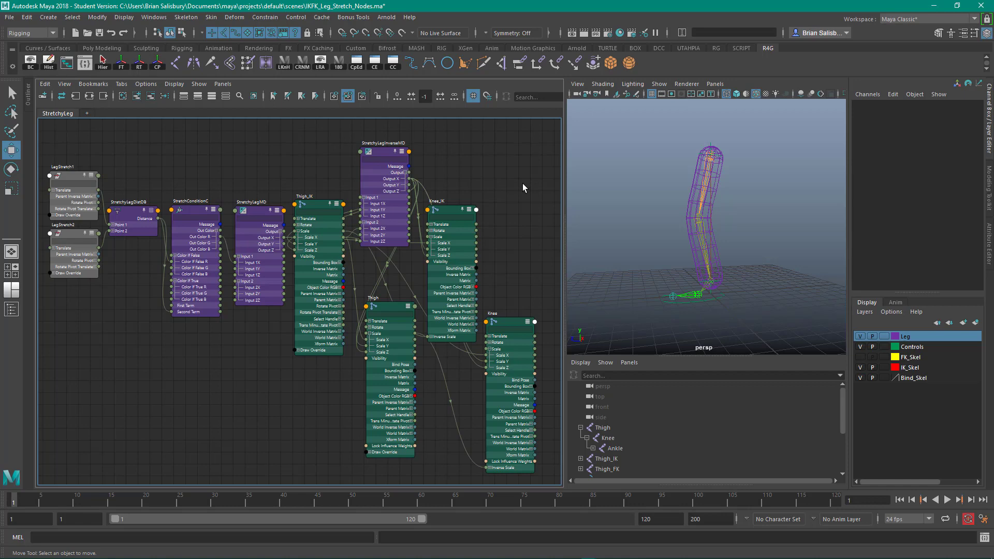
pyautogui.scroll(2, 520, 169)
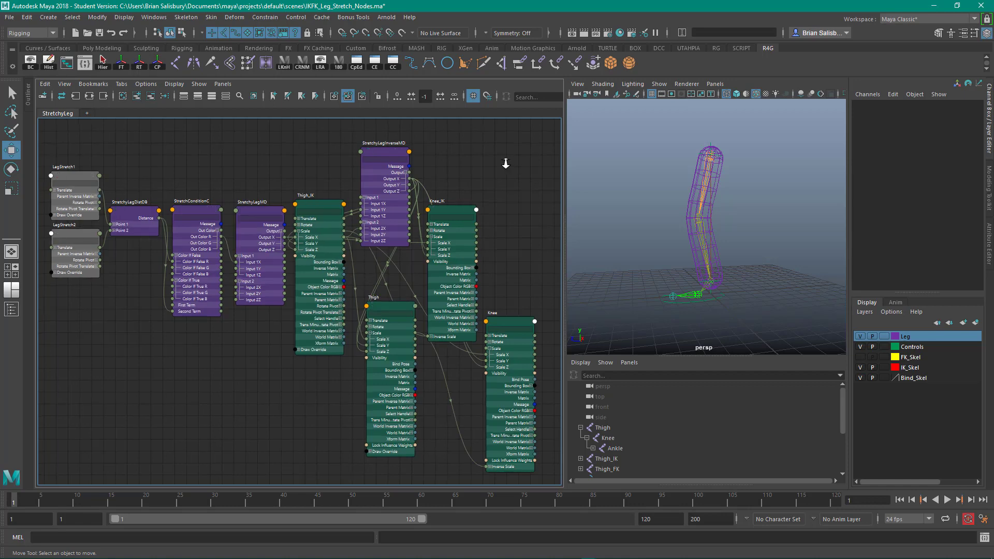
pyautogui.keyDown('alt'); pyautogui.moveTo(498, 165); pyautogui.dragTo(502, 165, button='middle'); pyautogui.keyUp('alt')
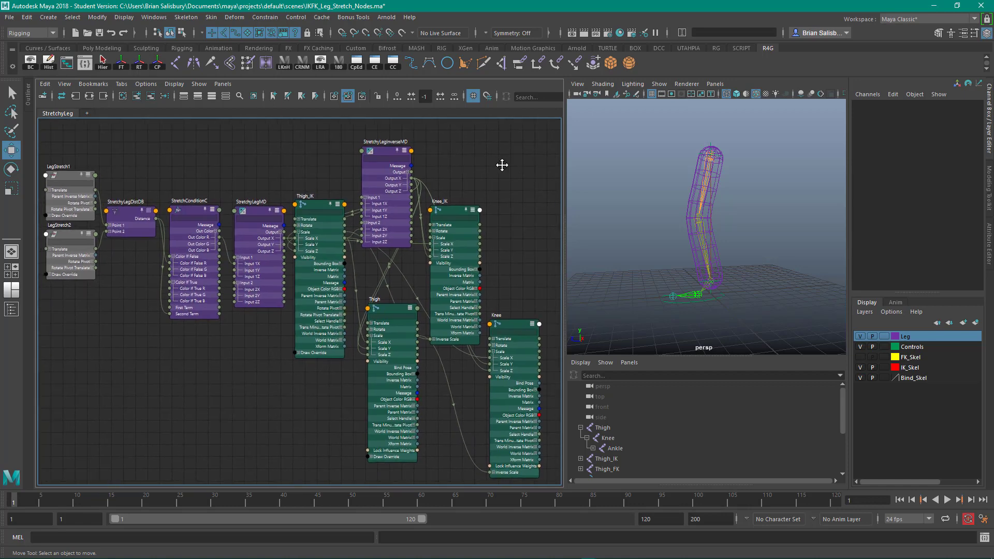